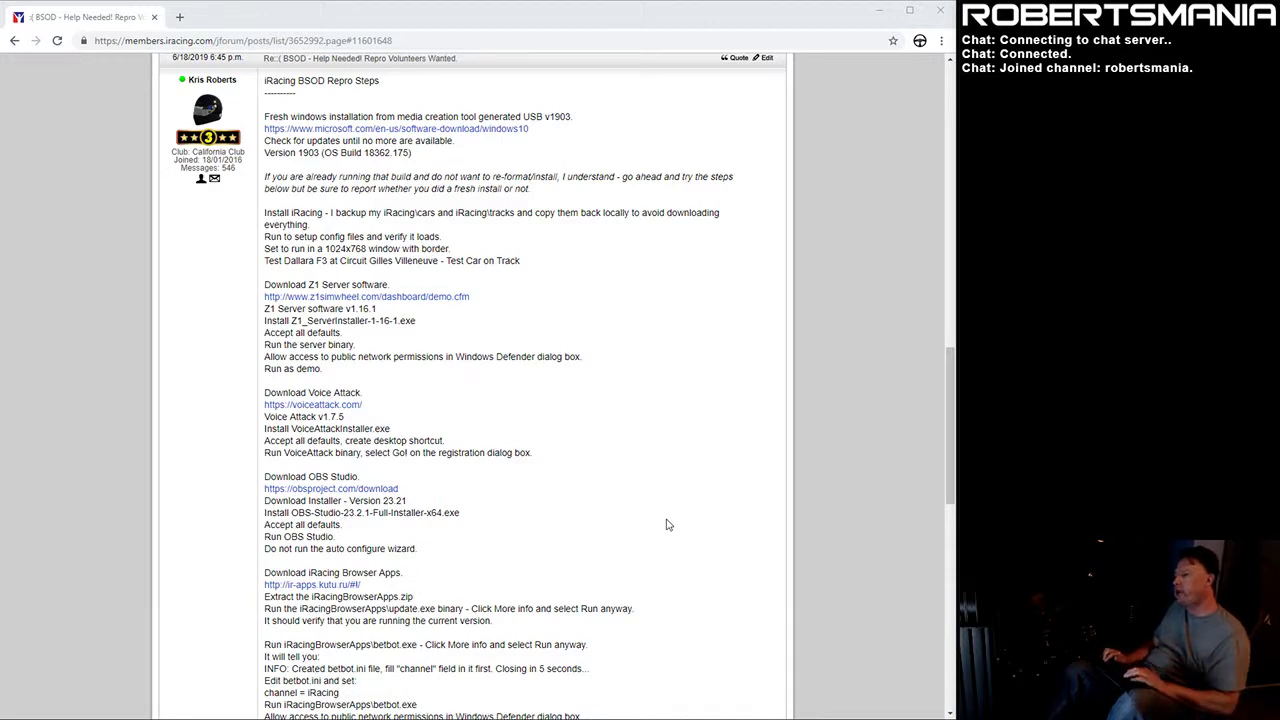
# - Read through the iRacing BSOD repro steps in the forum post, down to the crash analysis and reporting instructions
pyautogui.scroll(-3, 668, 524)
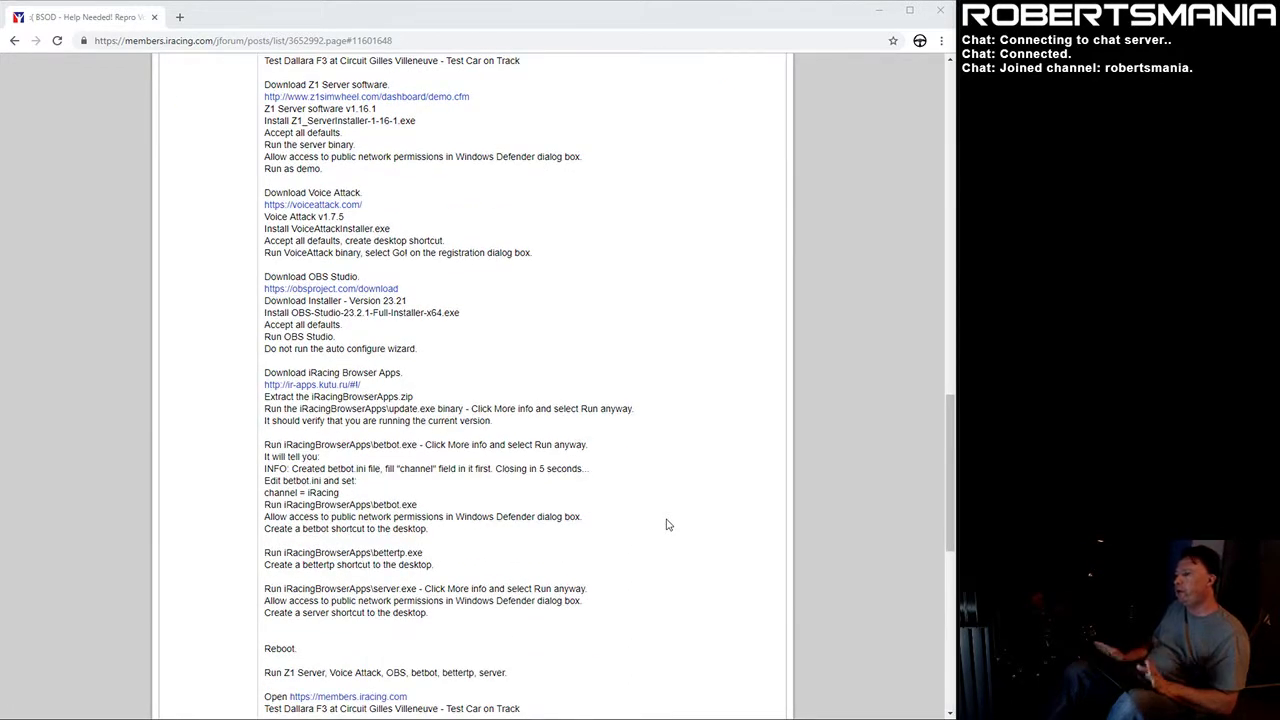
pyautogui.scroll(-2, 668, 524)
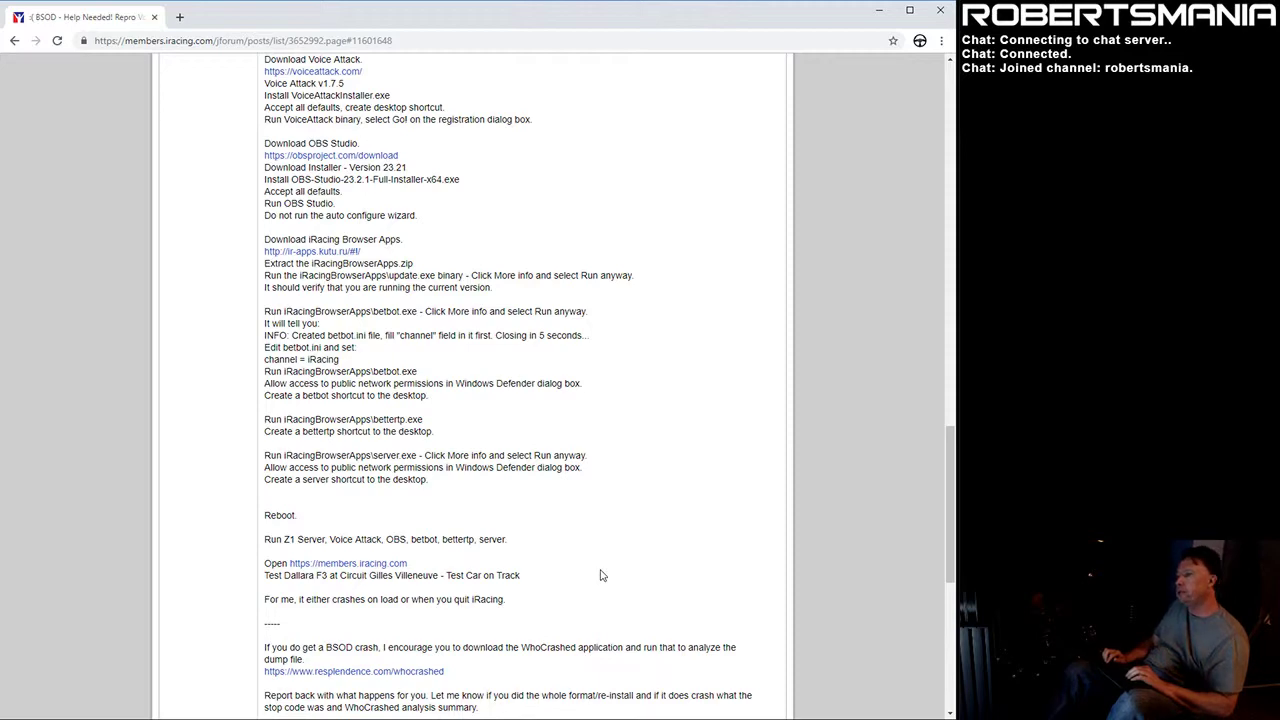
pyautogui.scroll(-2, 600, 575)
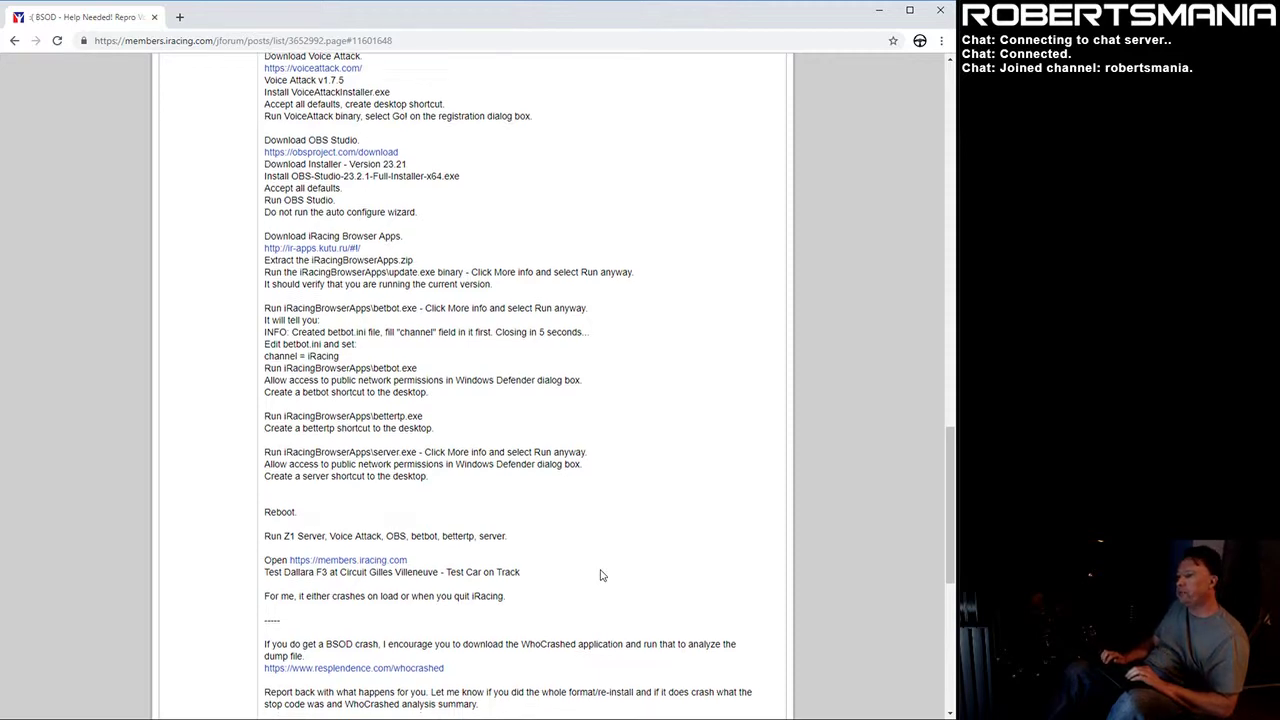
pyautogui.scroll(-1, 600, 575)
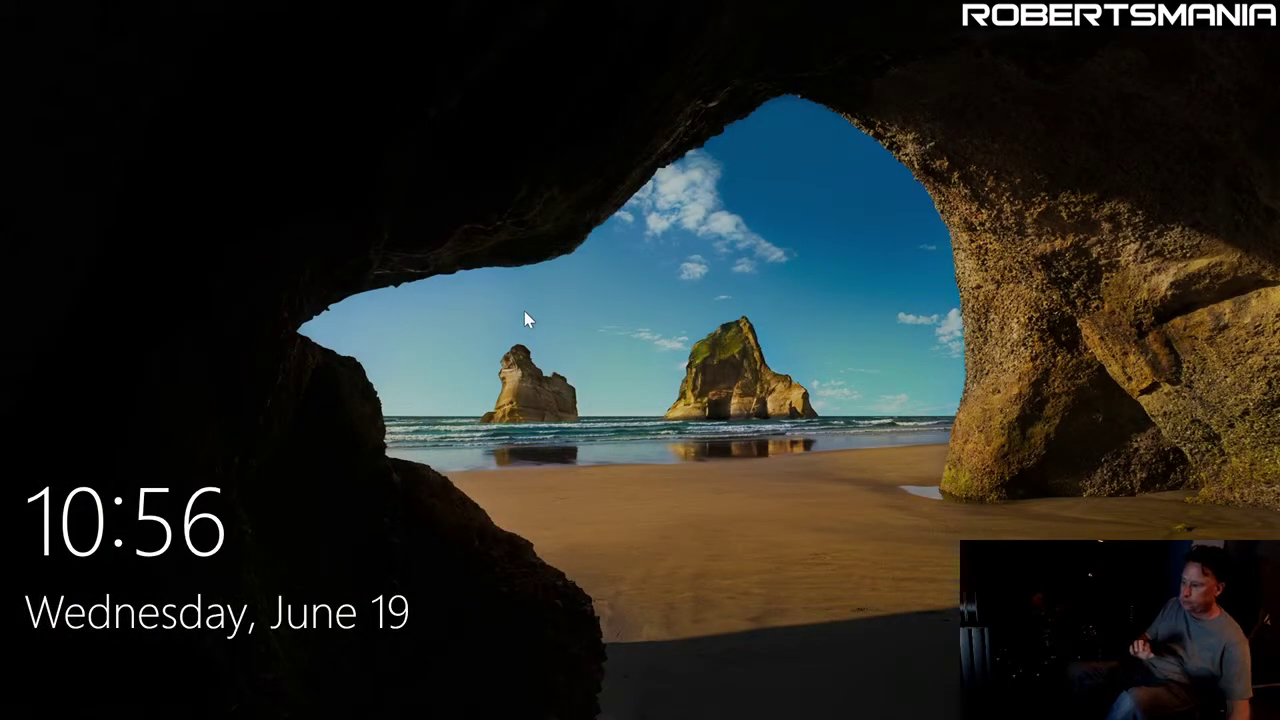
# - Dismiss the lock screen and sign in to Windows with the account PIN
pyautogui.press('space')
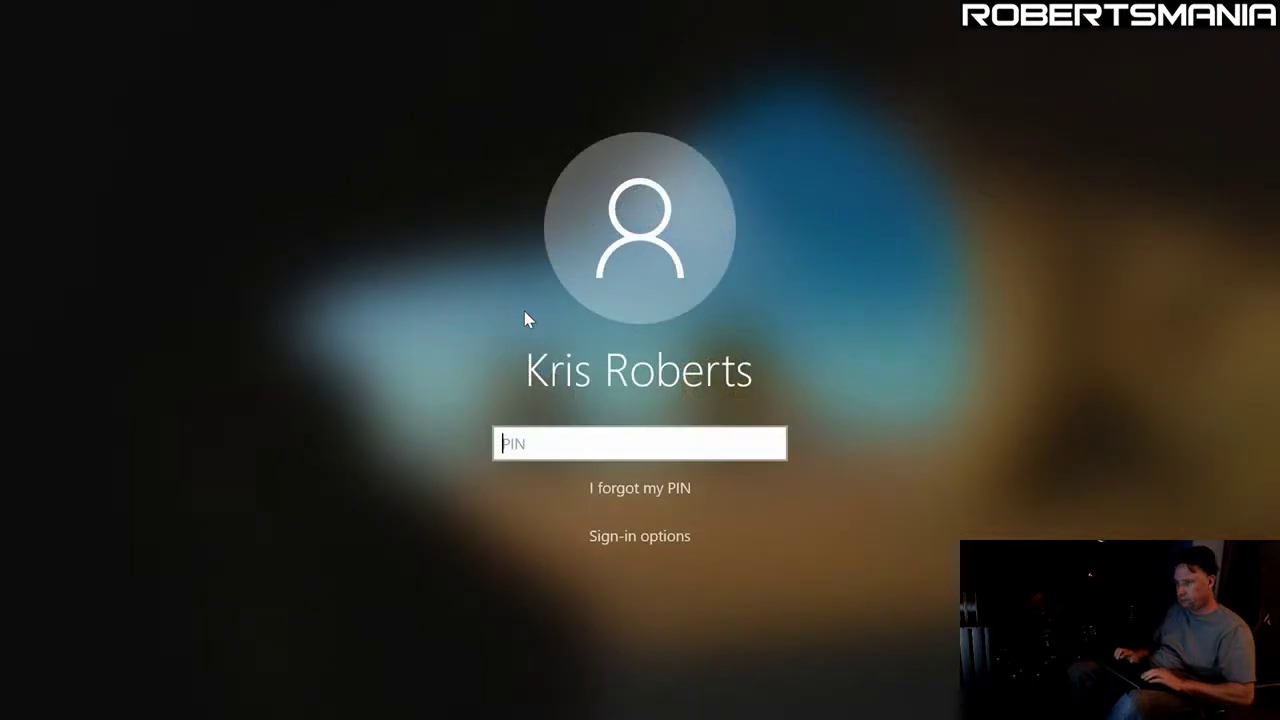
pyautogui.write('••••')
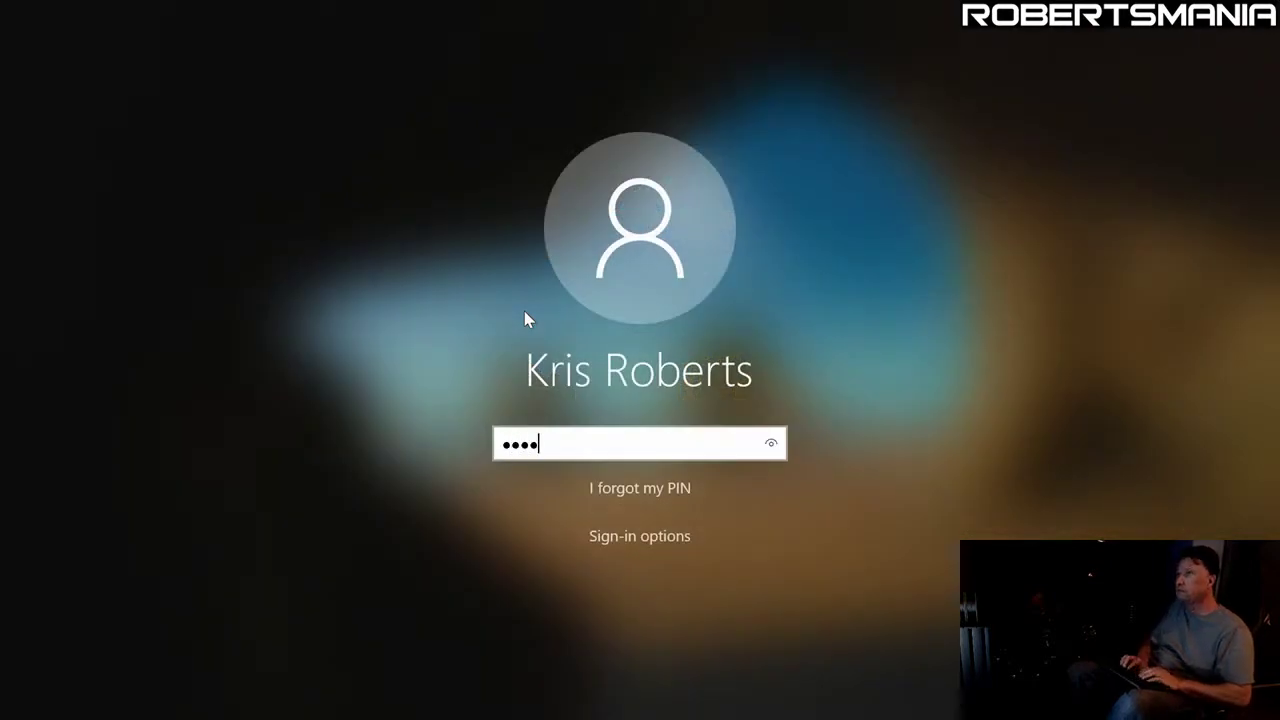
pyautogui.press('BackSpace')
pyautogui.press('BackSpace')
pyautogui.press('BackSpace')
pyautogui.press('BackSpace')
pyautogui.write('••••')
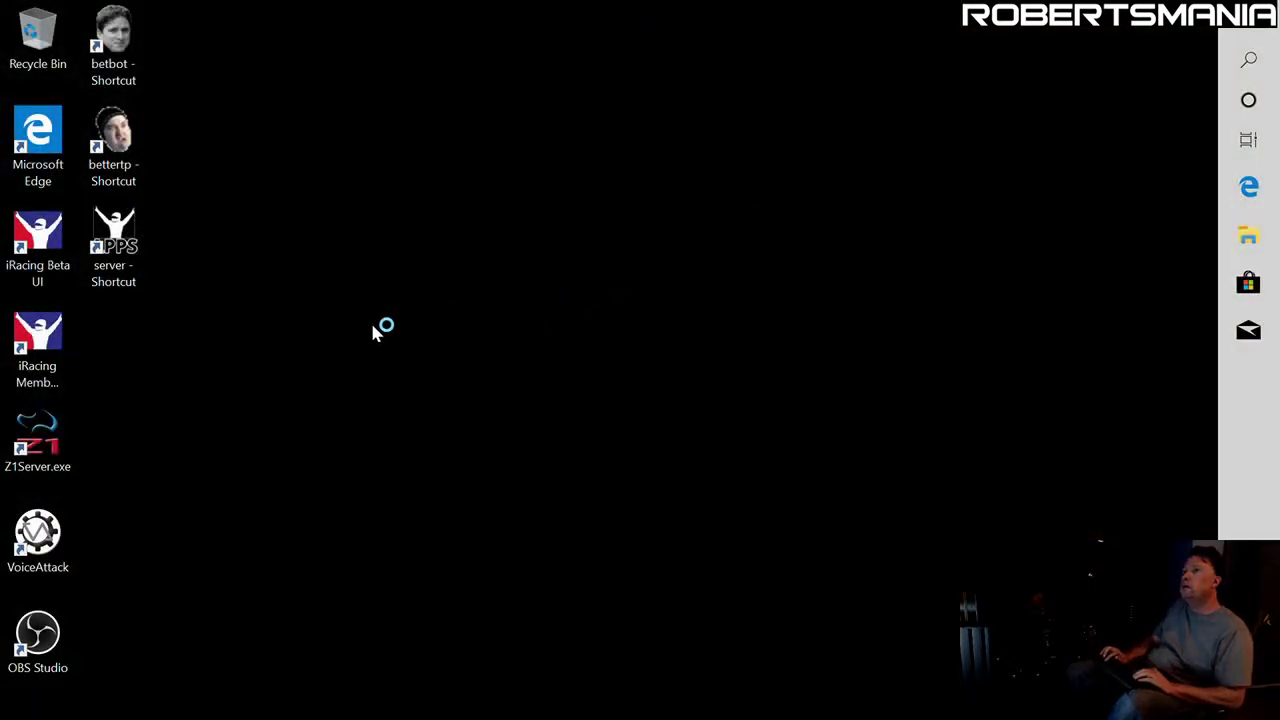
# - Switch to Microsoft Edge and follow the WhoCrashed link at the end of the repro steps in the BSOD forum thread
pyautogui.doubleClick(40, 170)
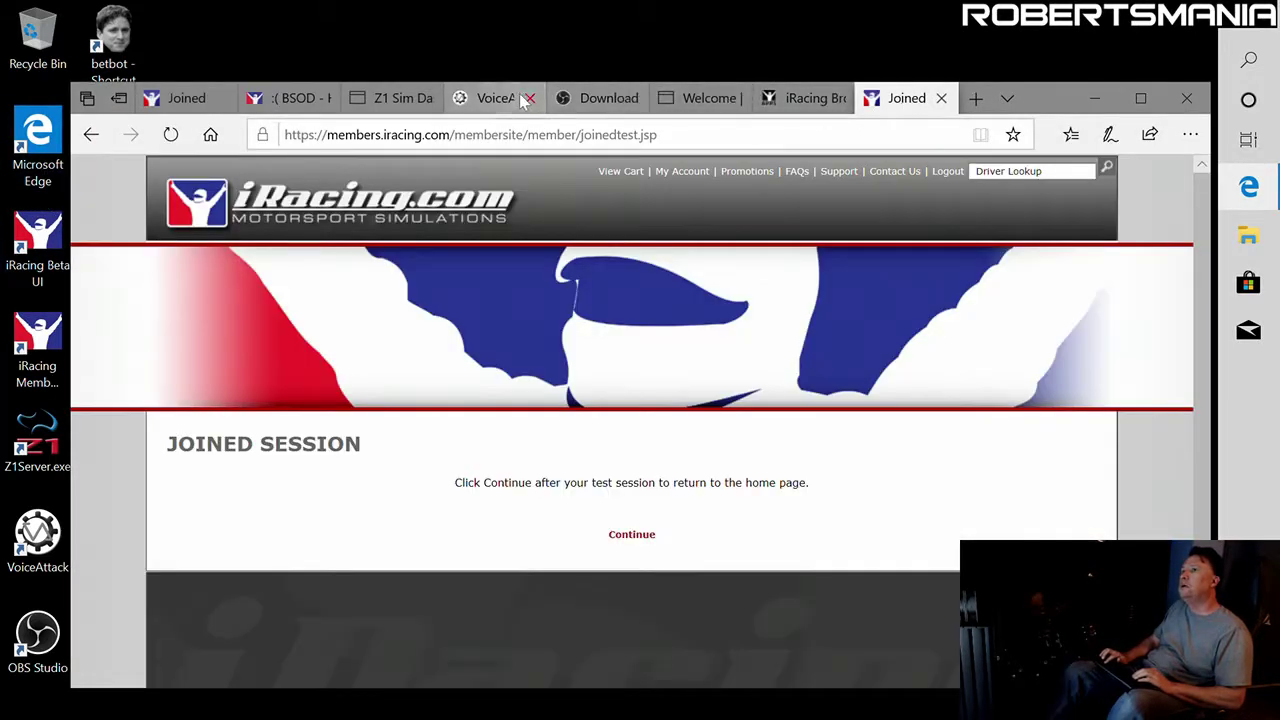
pyautogui.click(298, 98)
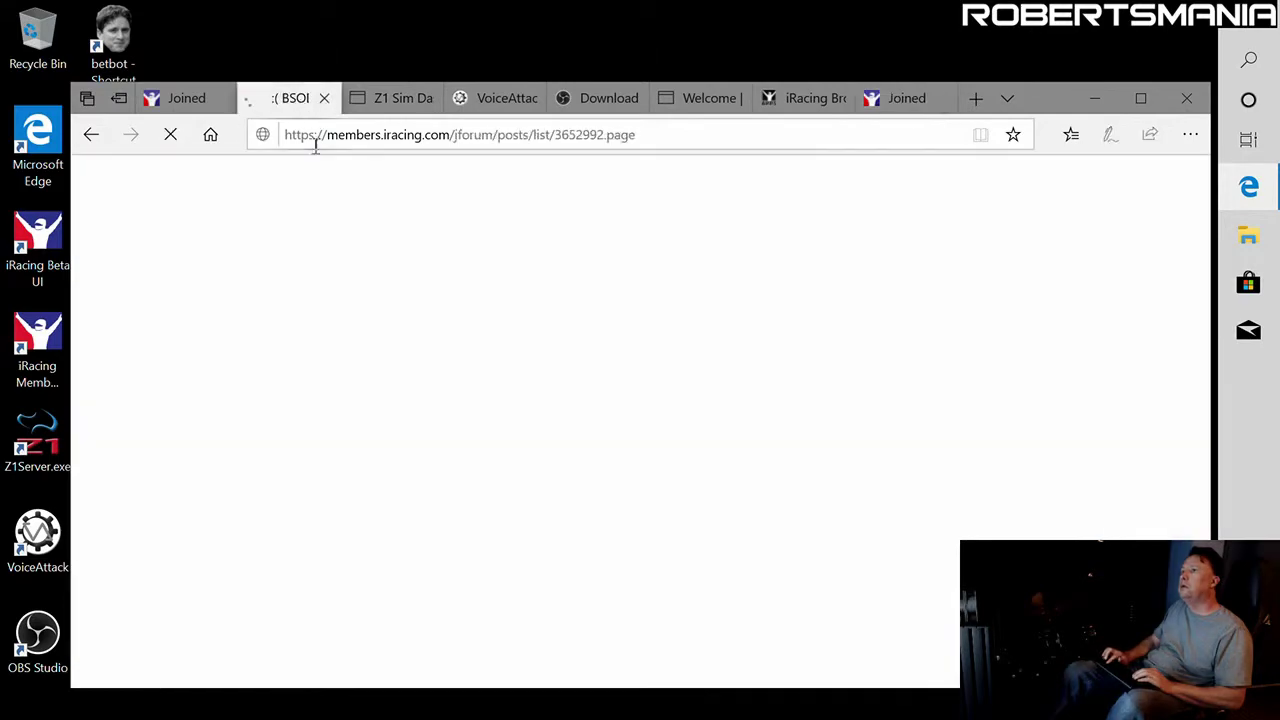
pyautogui.scroll(-9, 368, 330)
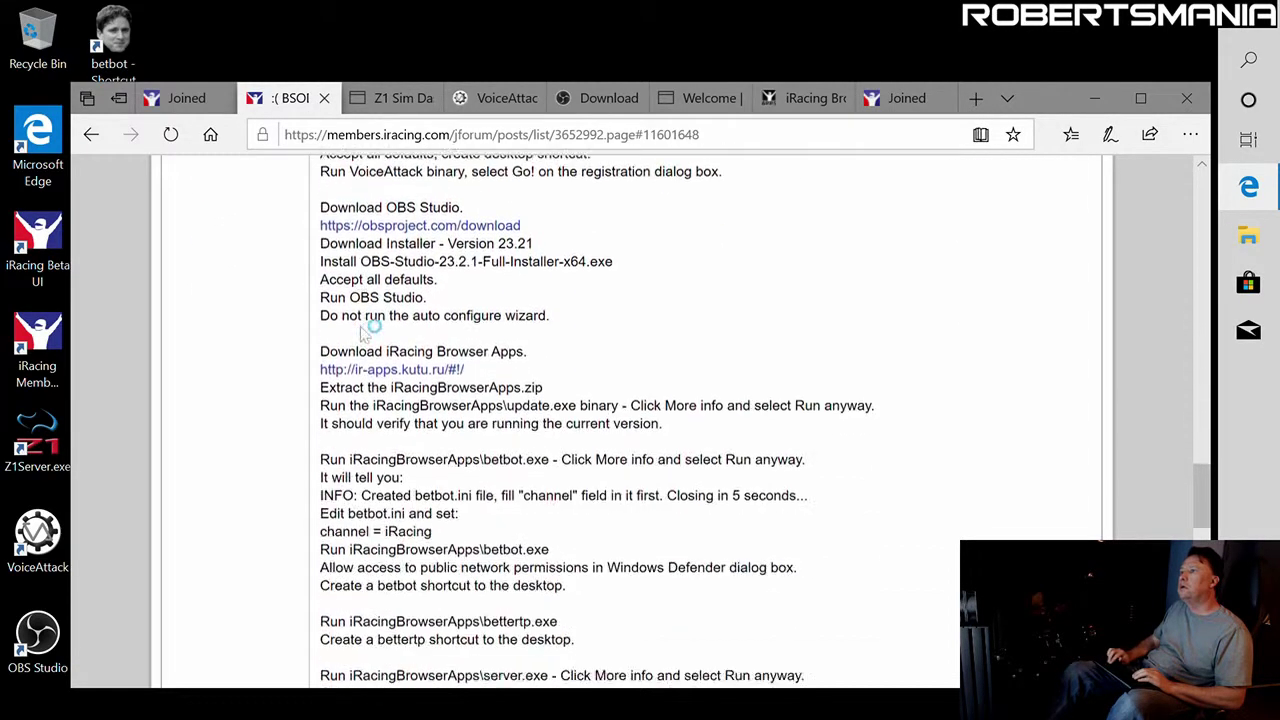
pyautogui.scroll(-5, 363, 334)
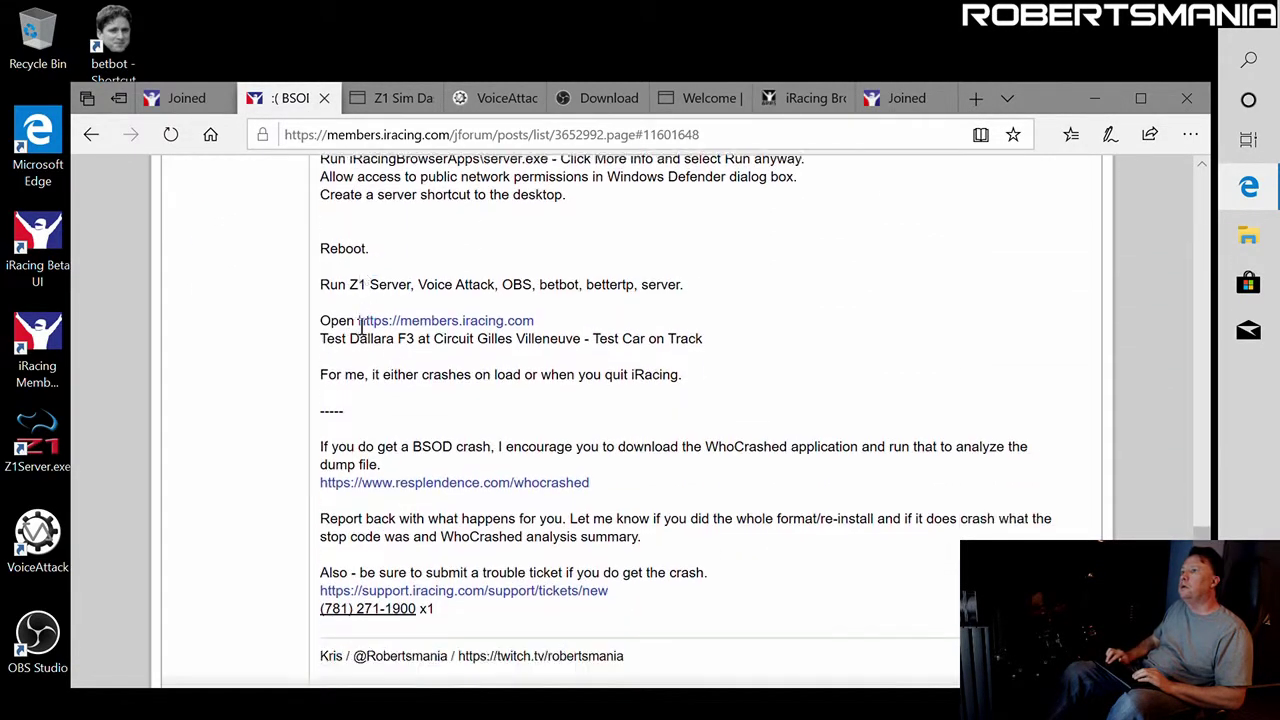
pyautogui.scroll(-1, 362, 326)
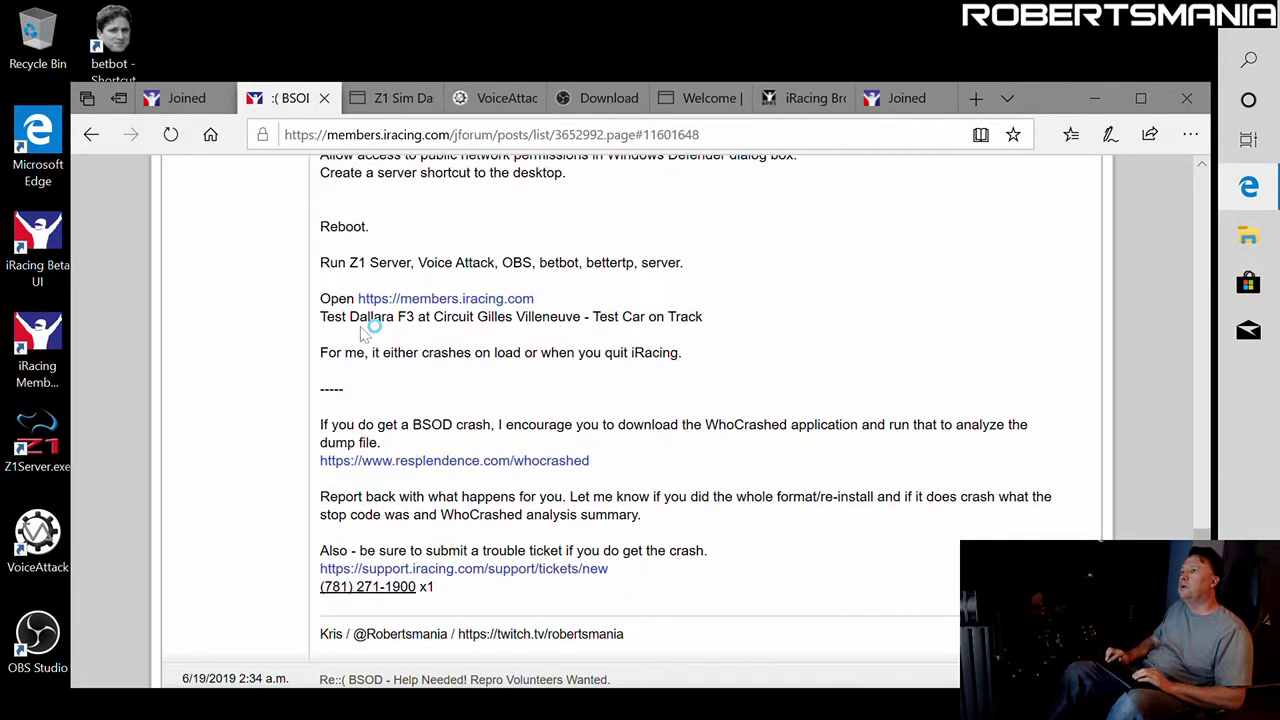
pyautogui.click(413, 462)
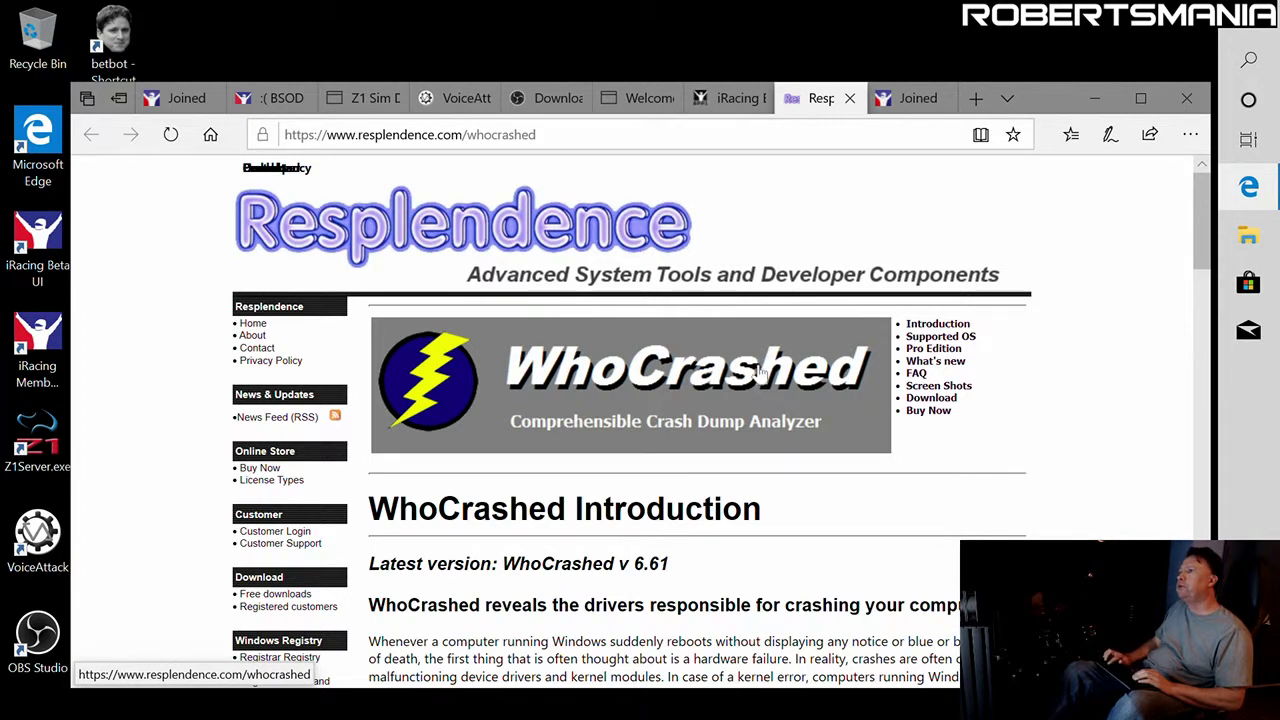
# - Download the free home edition of WhoCrashed 6.61, saving whocrashedSetup.exe, and show it in its download folder
pyautogui.click(953, 400)
pyautogui.scroll(-4, 930, 410)
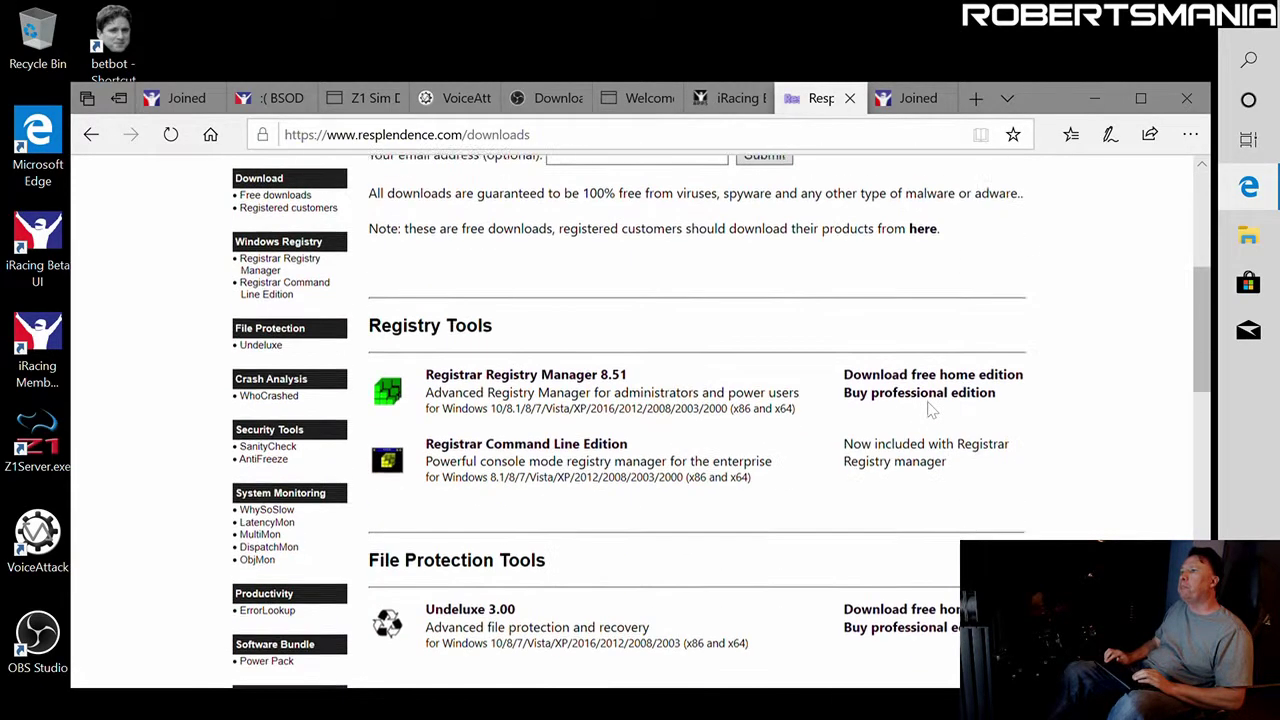
pyautogui.scroll(-7, 930, 410)
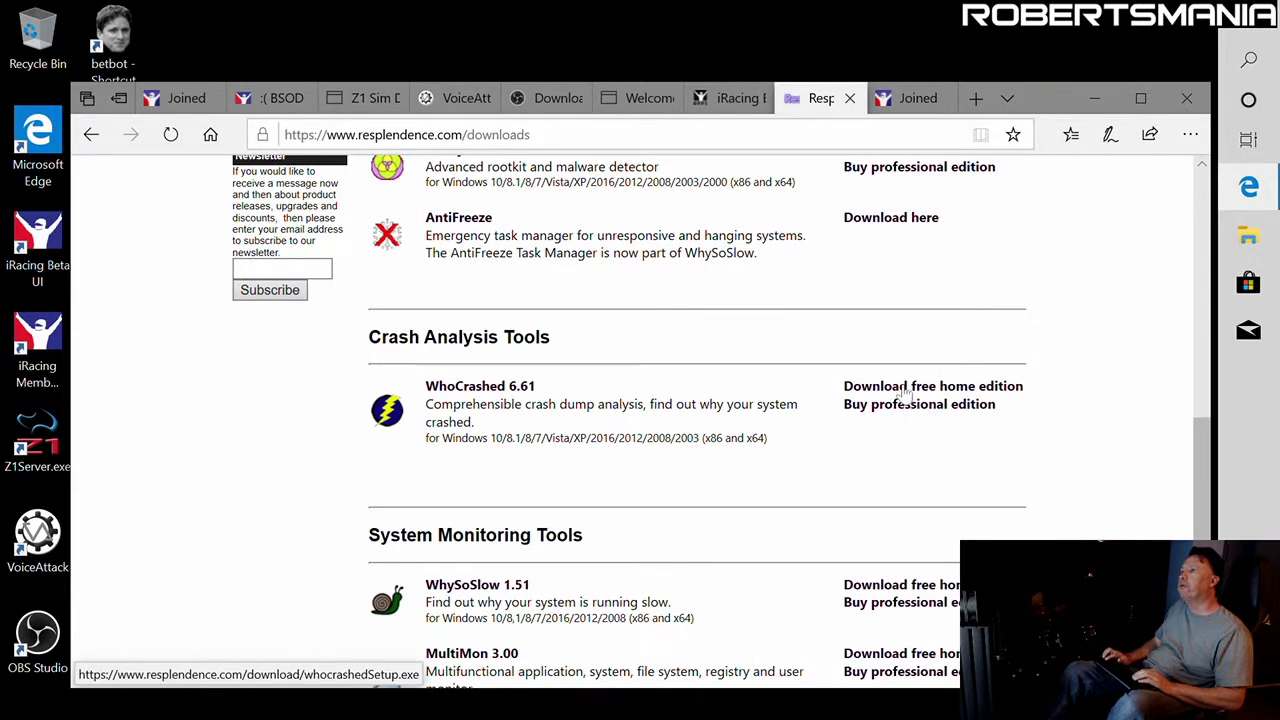
pyautogui.click(905, 393)
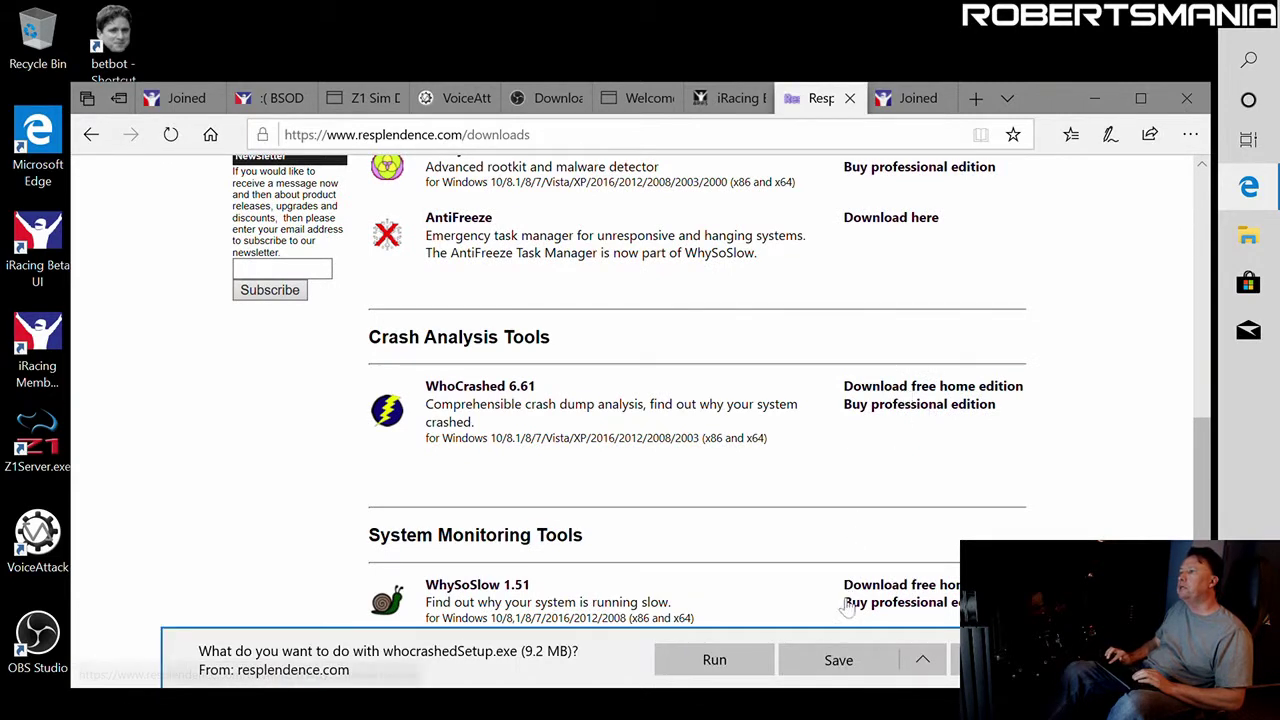
pyautogui.click(838, 668)
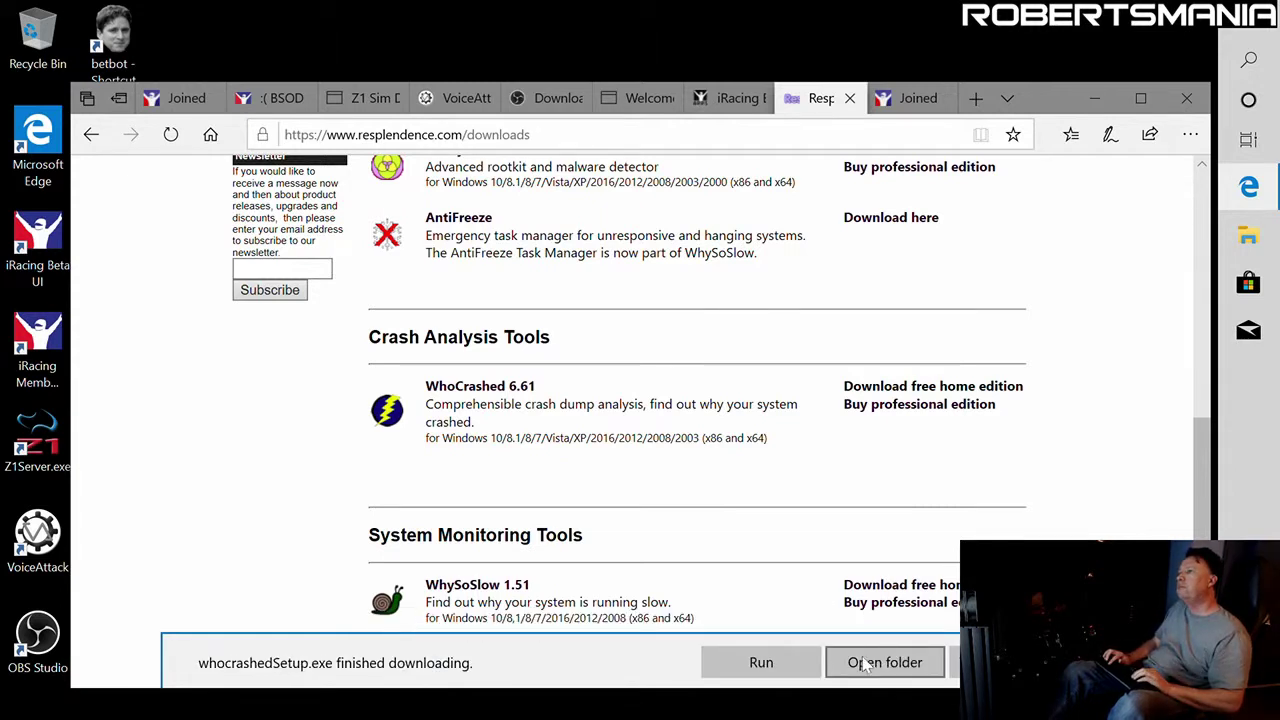
pyautogui.click(846, 664)
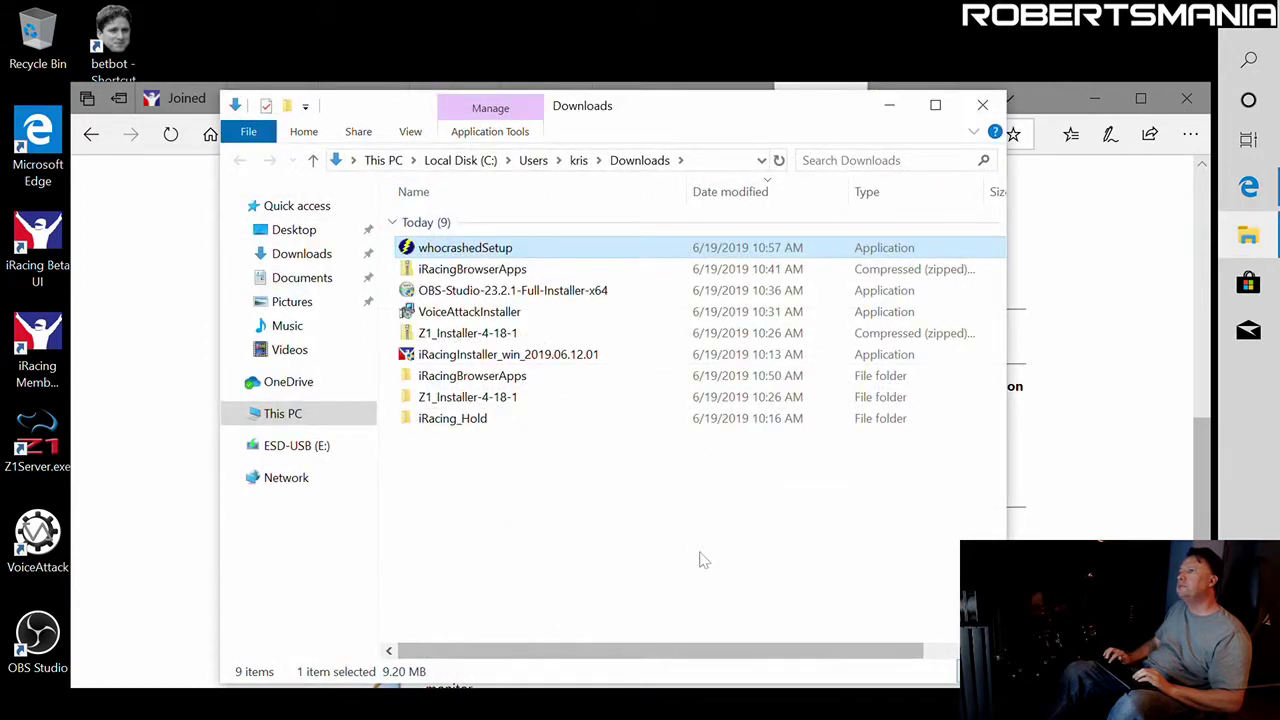
# - Run whocrashedSetup with permission to make changes, accept the license agreement and keep the default destination and remaining defaults
pyautogui.doubleClick(468, 250)
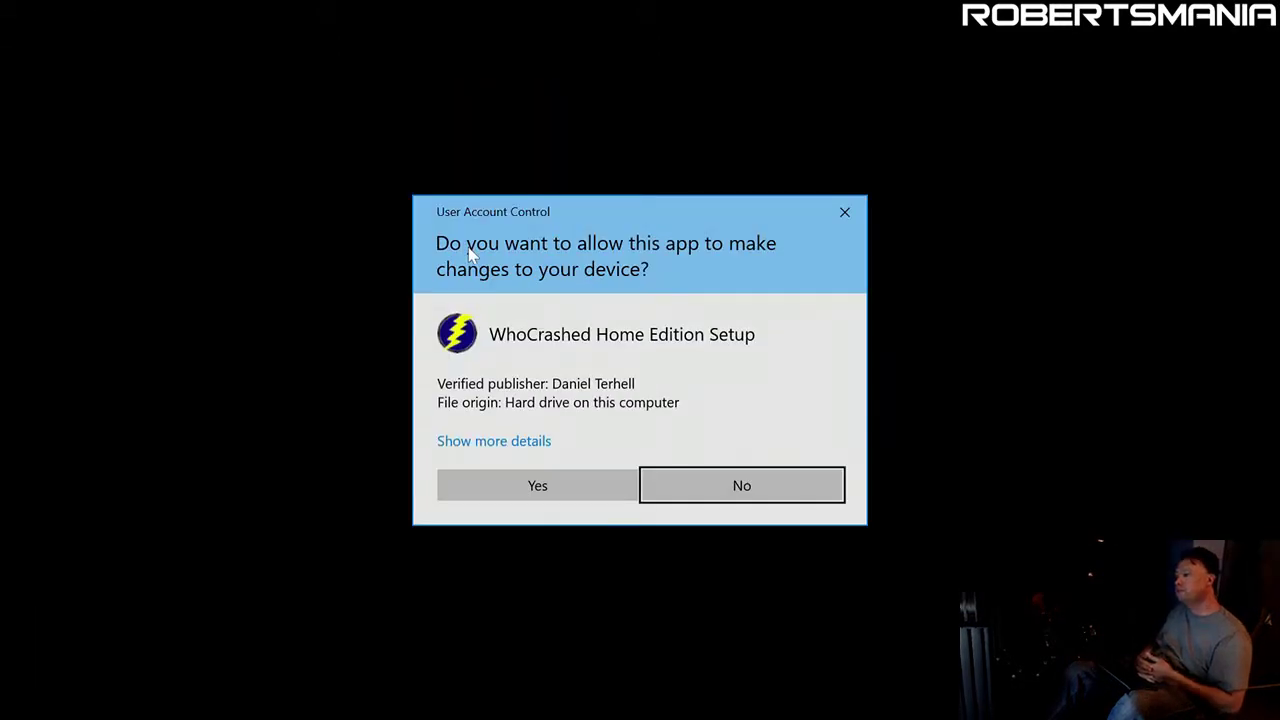
pyautogui.click(494, 478)
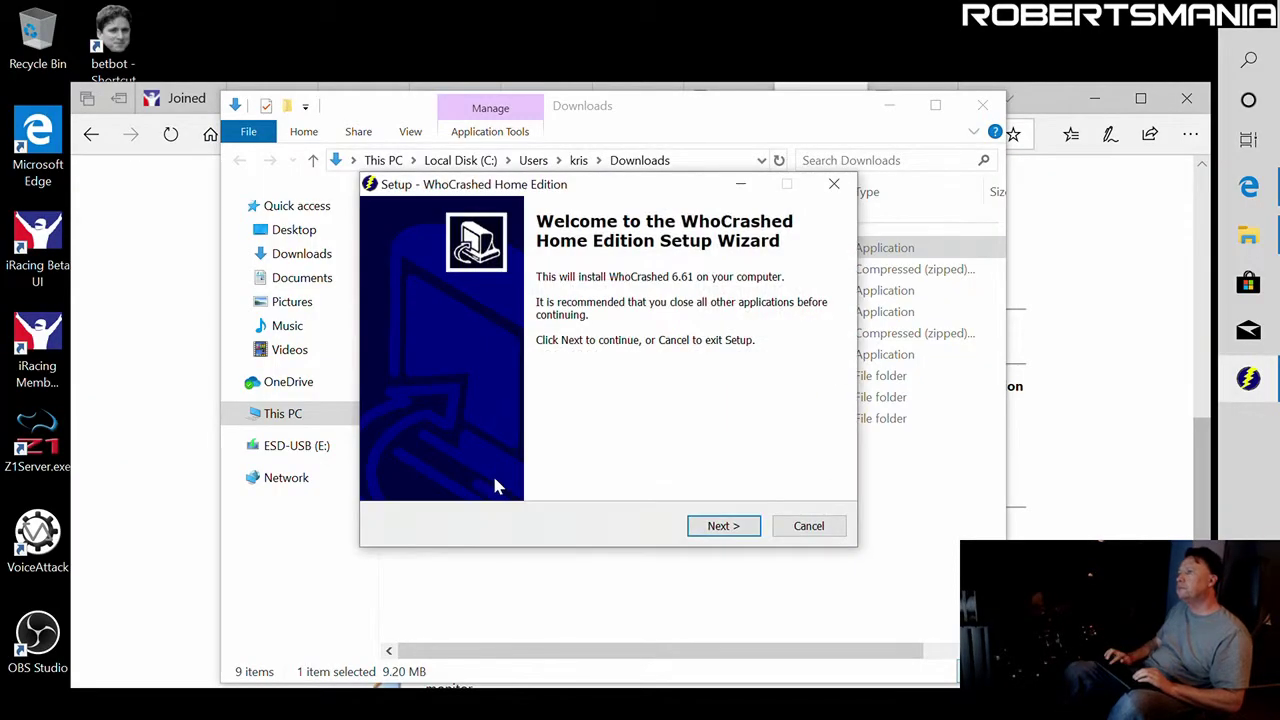
pyautogui.click(724, 526)
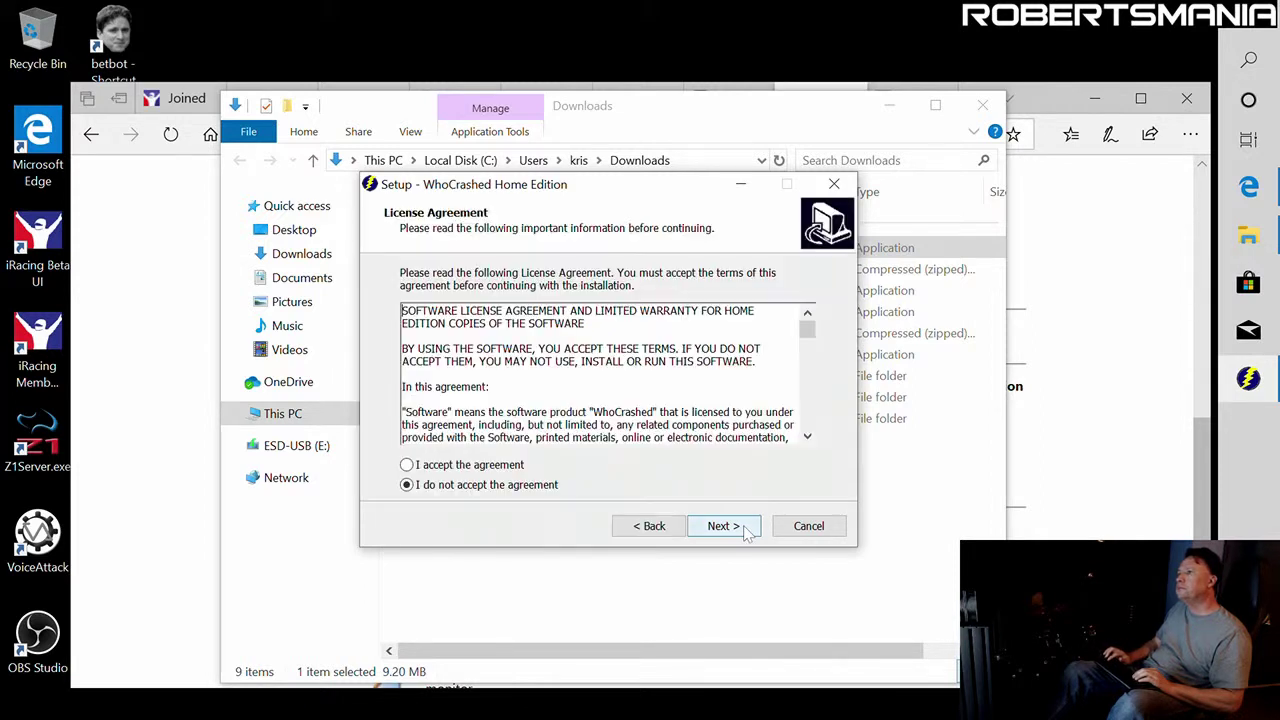
pyautogui.click(498, 468)
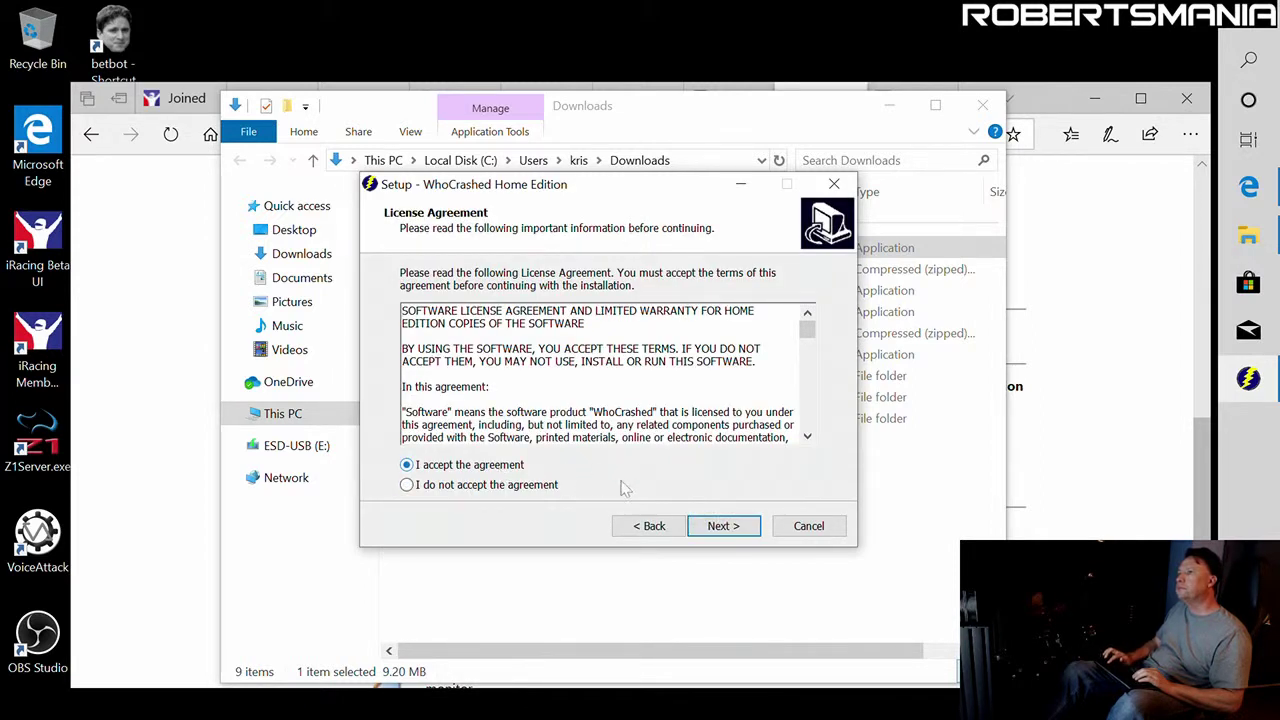
pyautogui.click(722, 526)
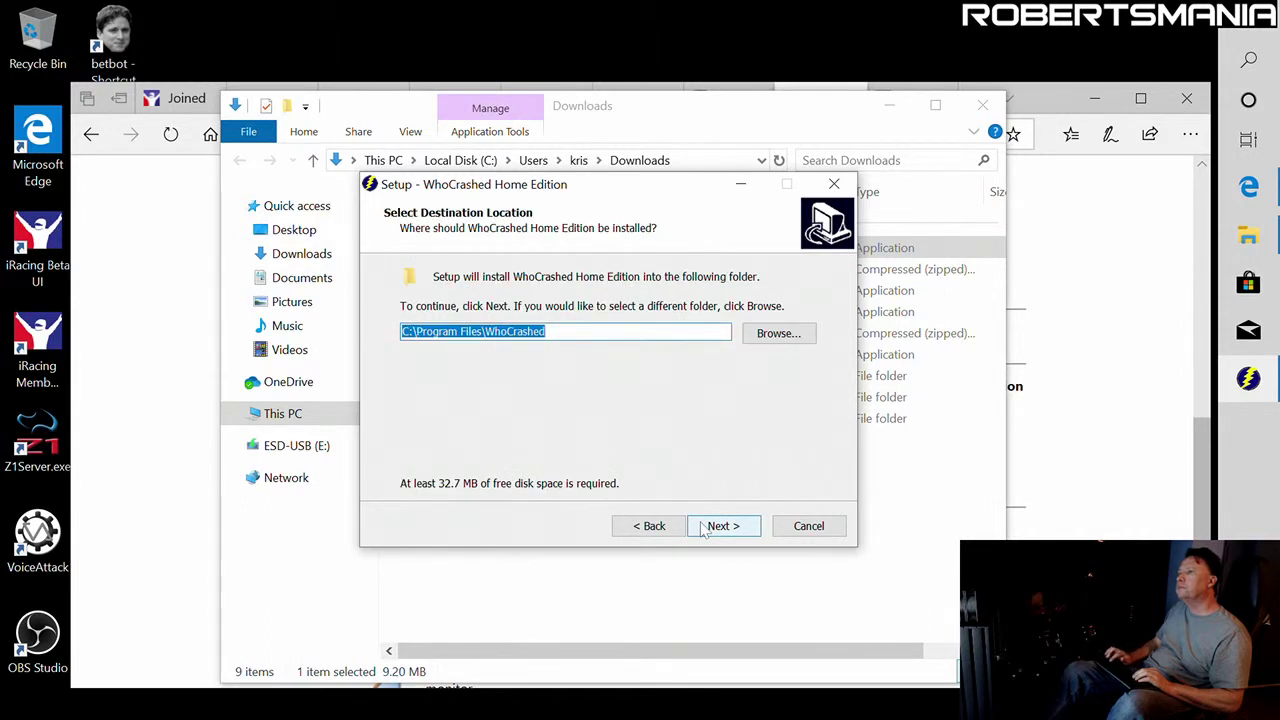
pyautogui.click(722, 526)
pyautogui.click(722, 526)
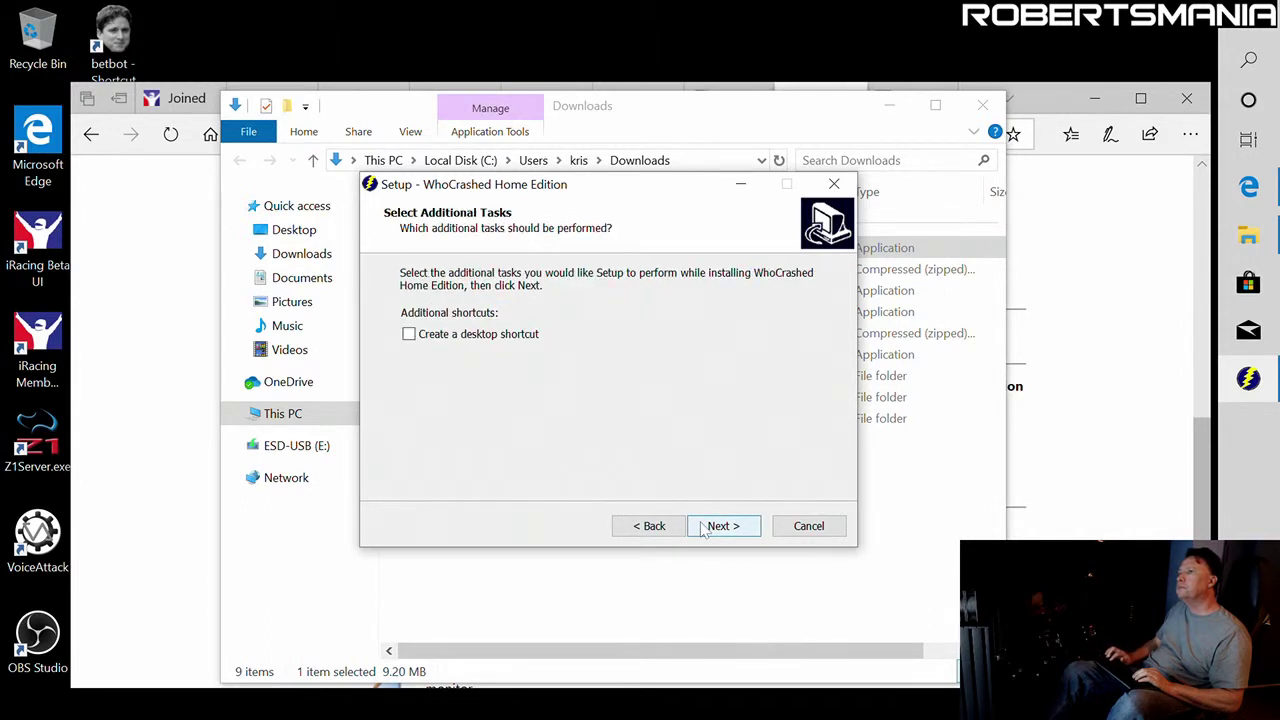
# - Install WhoCrashed with a desktop shortcut and finish setup with Launch WhoCrashed enabled
pyautogui.click(409, 336)
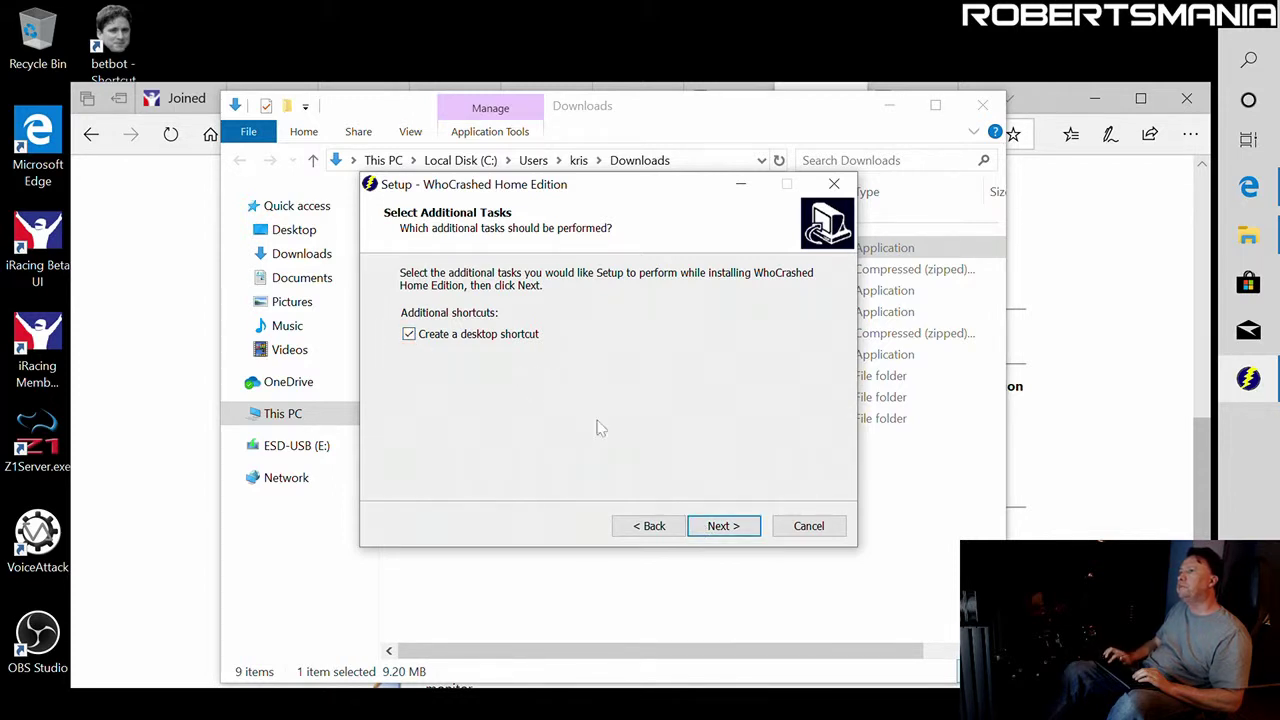
pyautogui.click(712, 528)
pyautogui.click(722, 526)
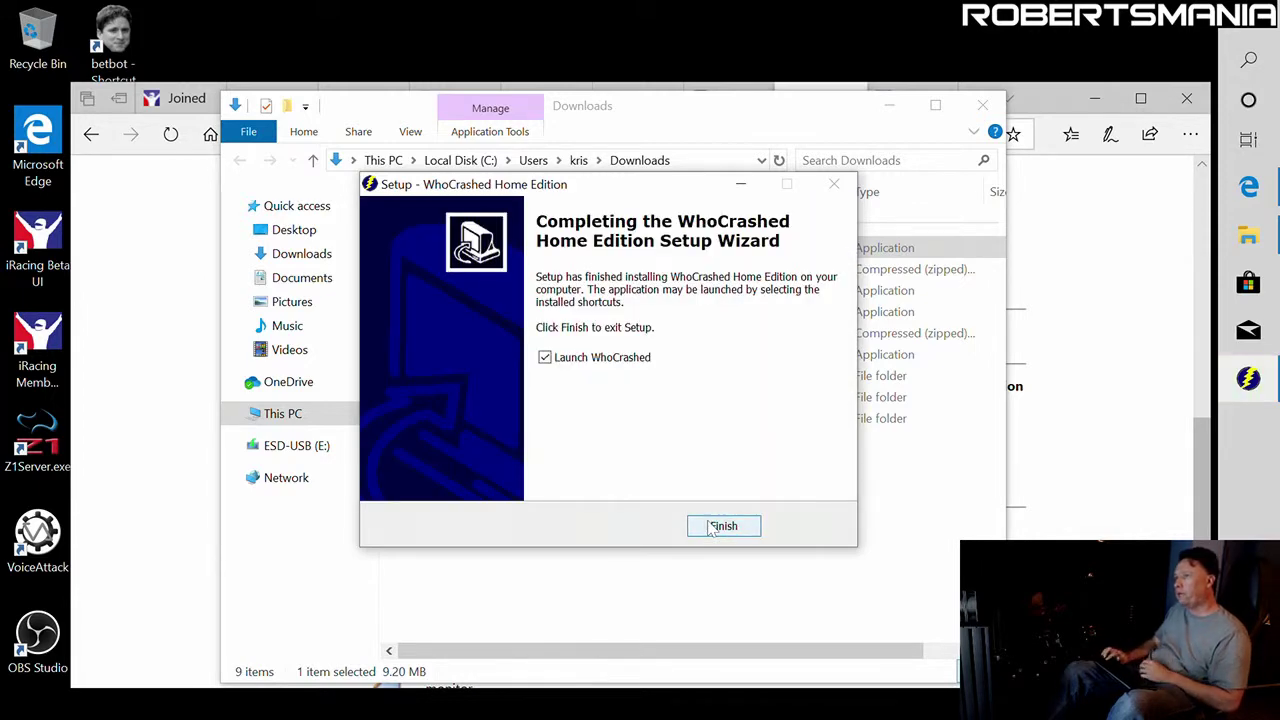
pyautogui.click(712, 527)
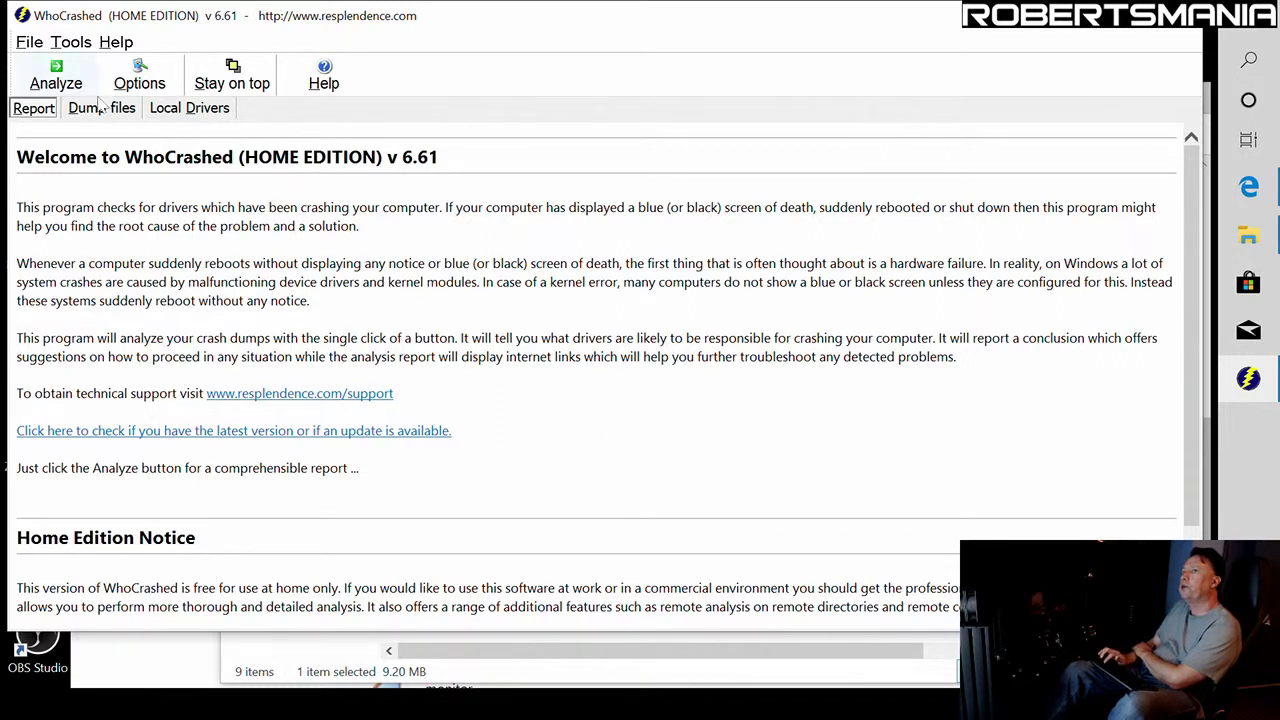
# - Analyze the computer's crash dumps and read the Crash Dump Analysis section of the report
pyautogui.click(57, 70)
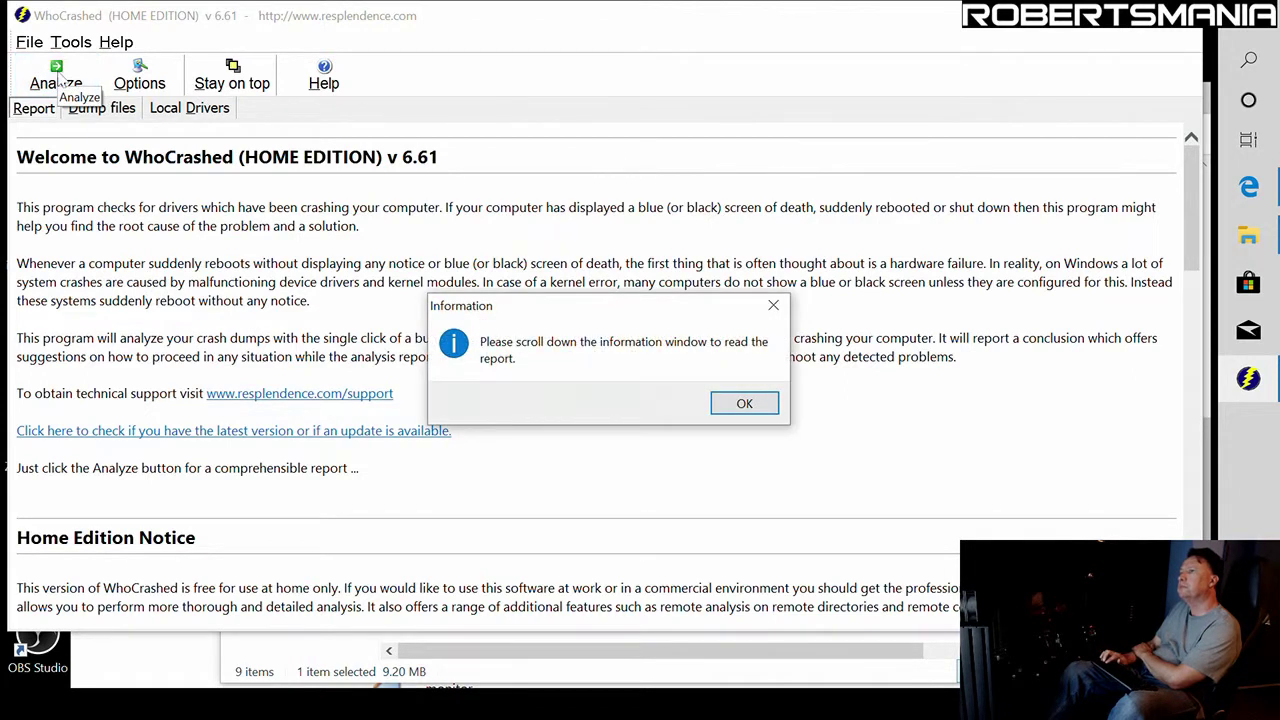
pyautogui.click(745, 406)
pyautogui.scroll(-10, 753, 412)
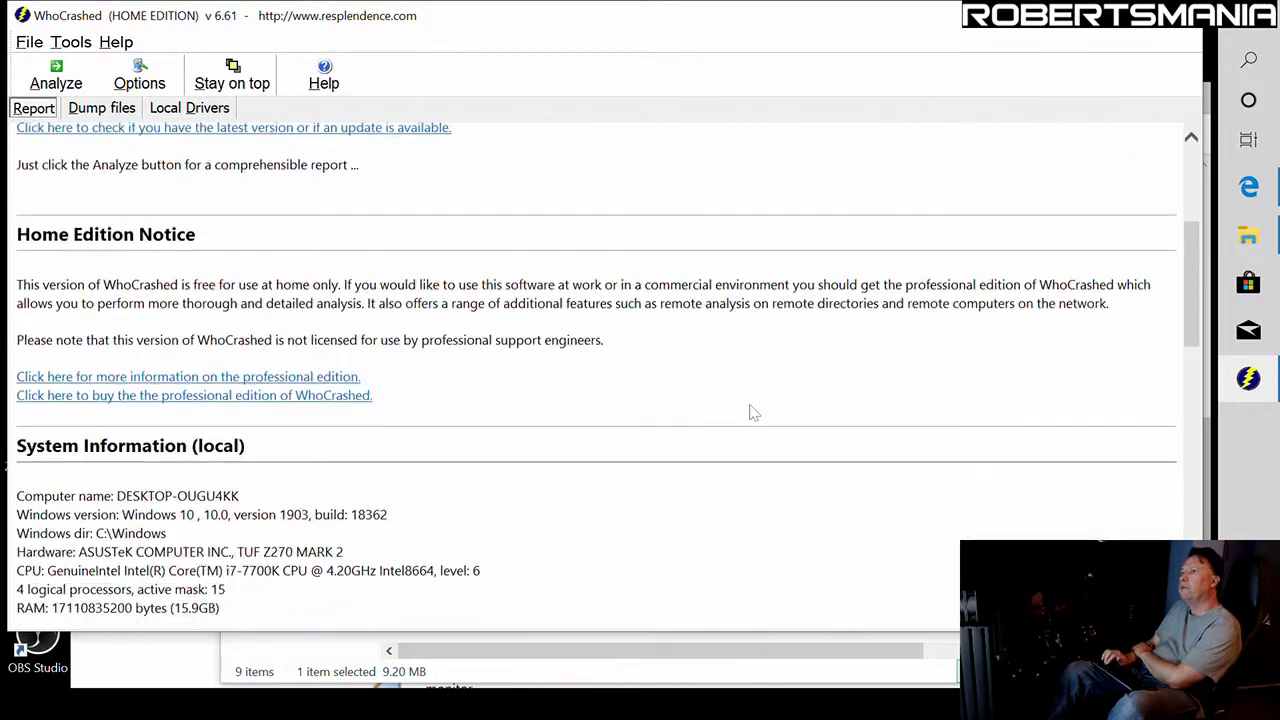
pyautogui.scroll(-3, 753, 412)
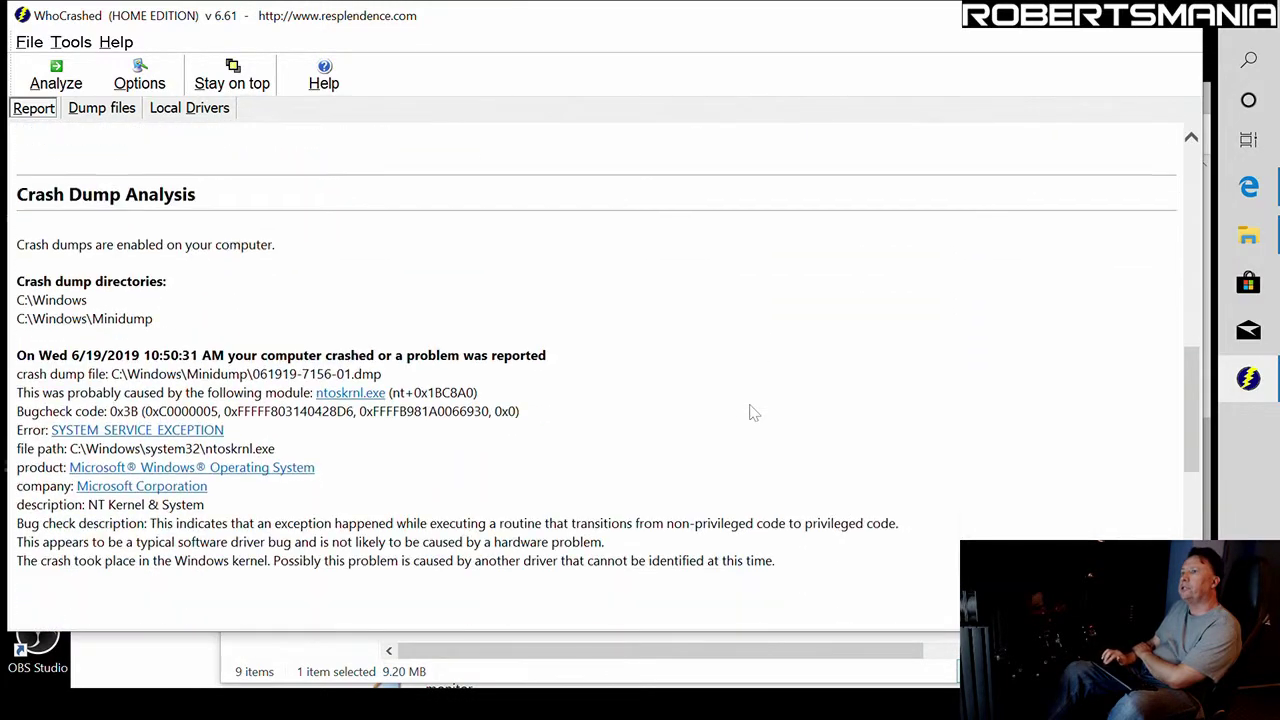
pyautogui.scroll(-3, 753, 412)
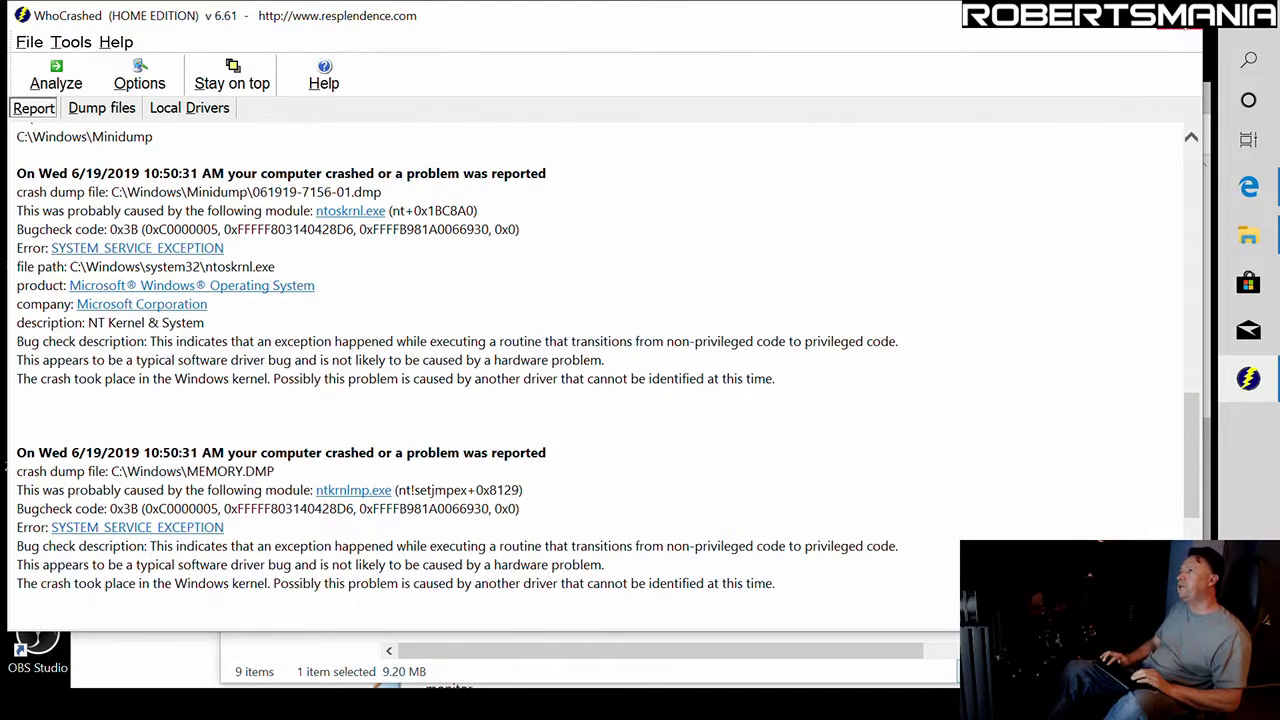
# - Close WhoCrashed, the Downloads folder window and the browser with all its tabs
pyautogui.click(1180, 16)
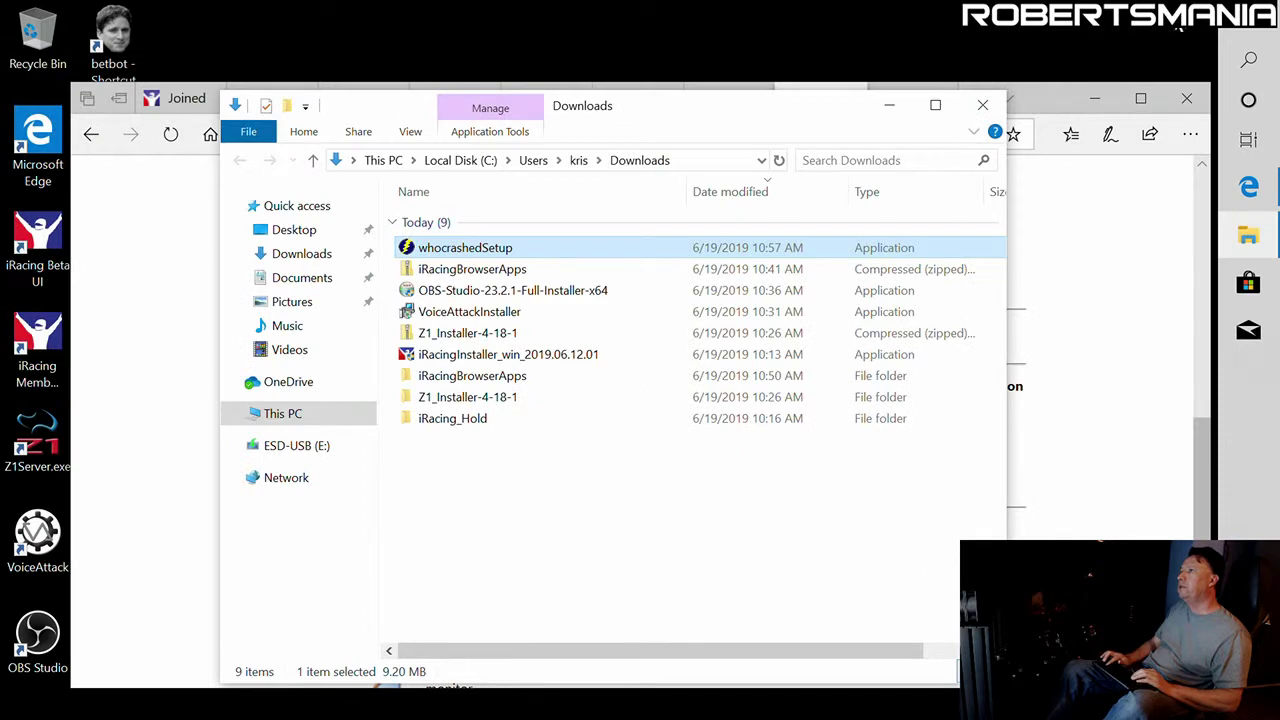
pyautogui.click(978, 108)
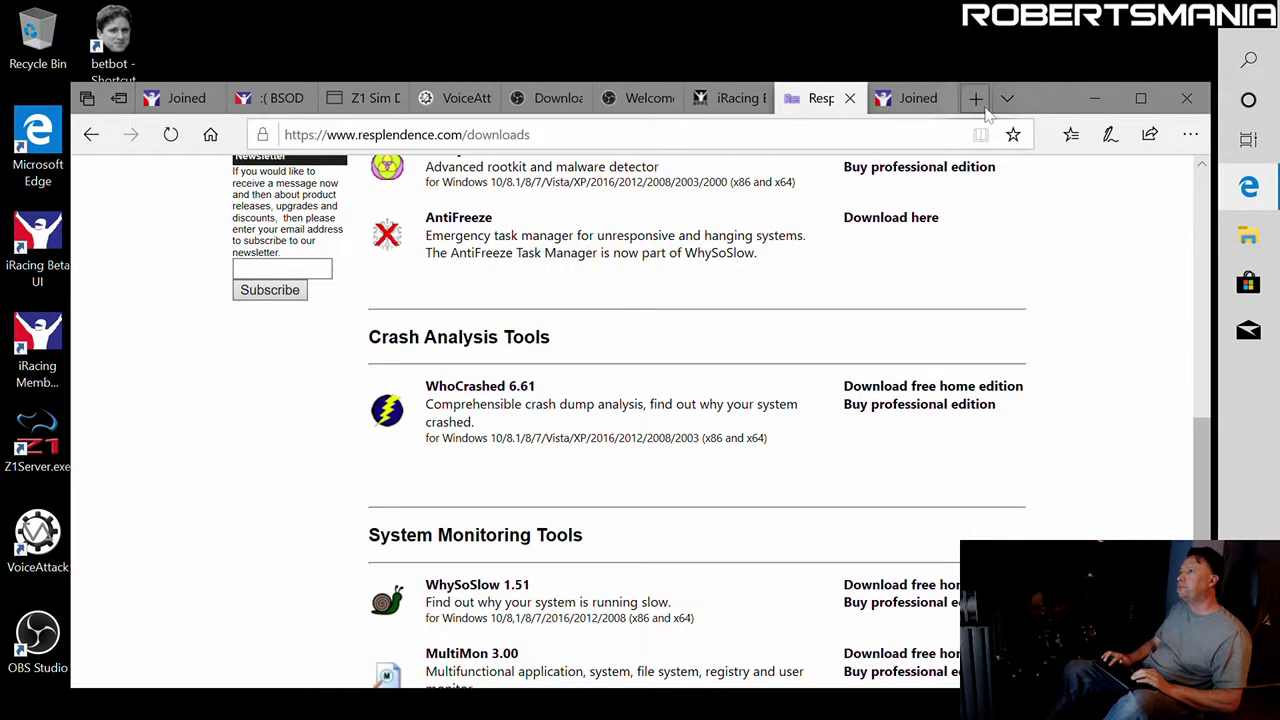
pyautogui.click(1186, 100)
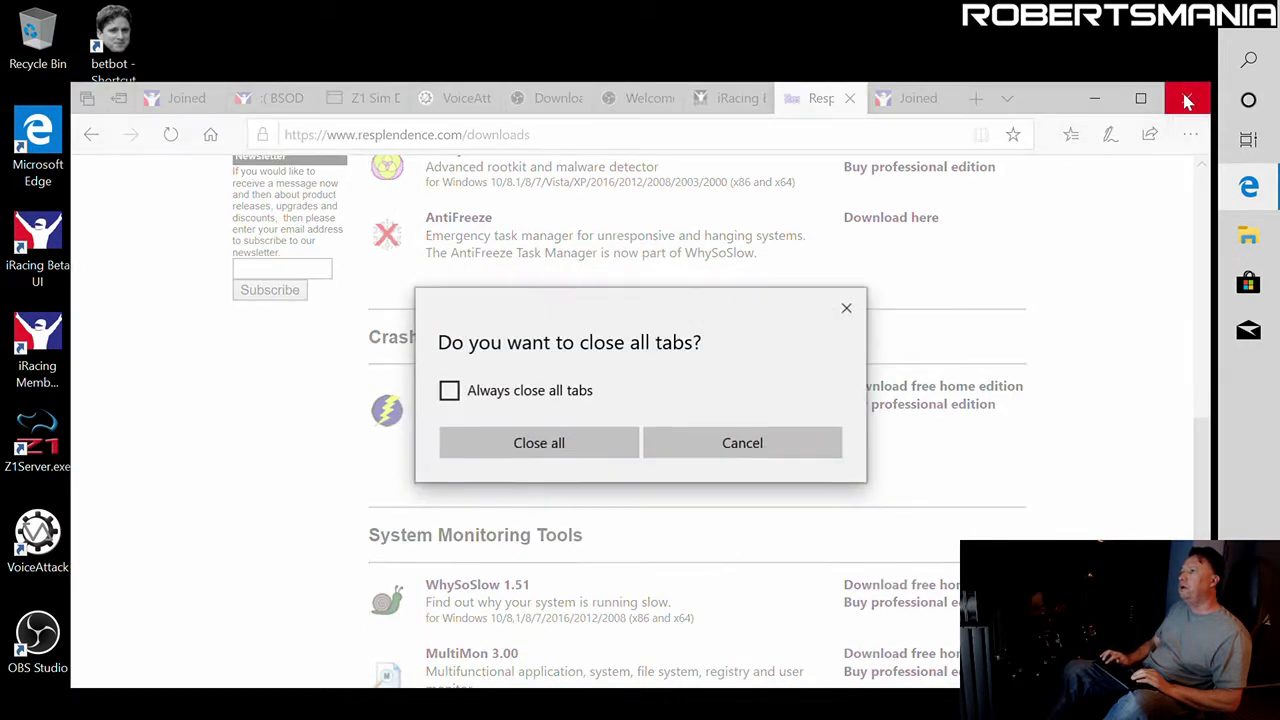
pyautogui.click(579, 436)
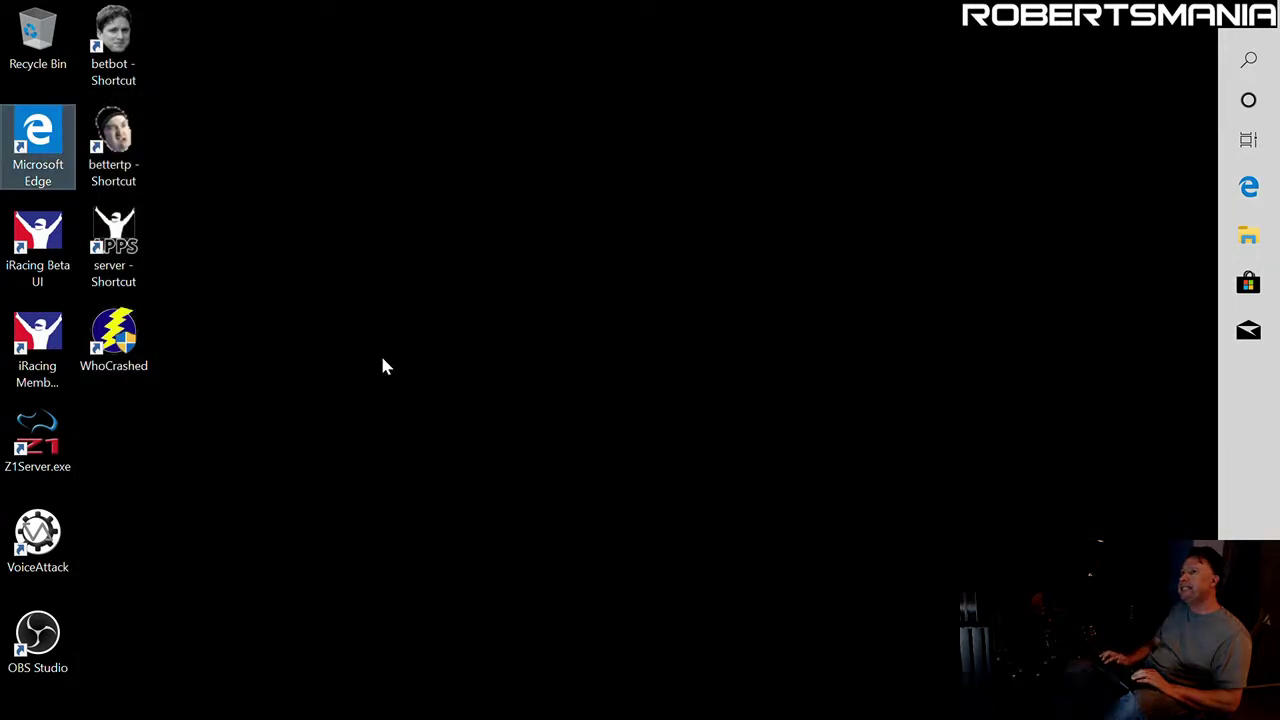
# - Start Z1 Server as a demo and the VoiceAttack trial, suppressing VoiceAttack's improper-shutdown message and declining its Load Options screen
pyautogui.doubleClick(20, 448)
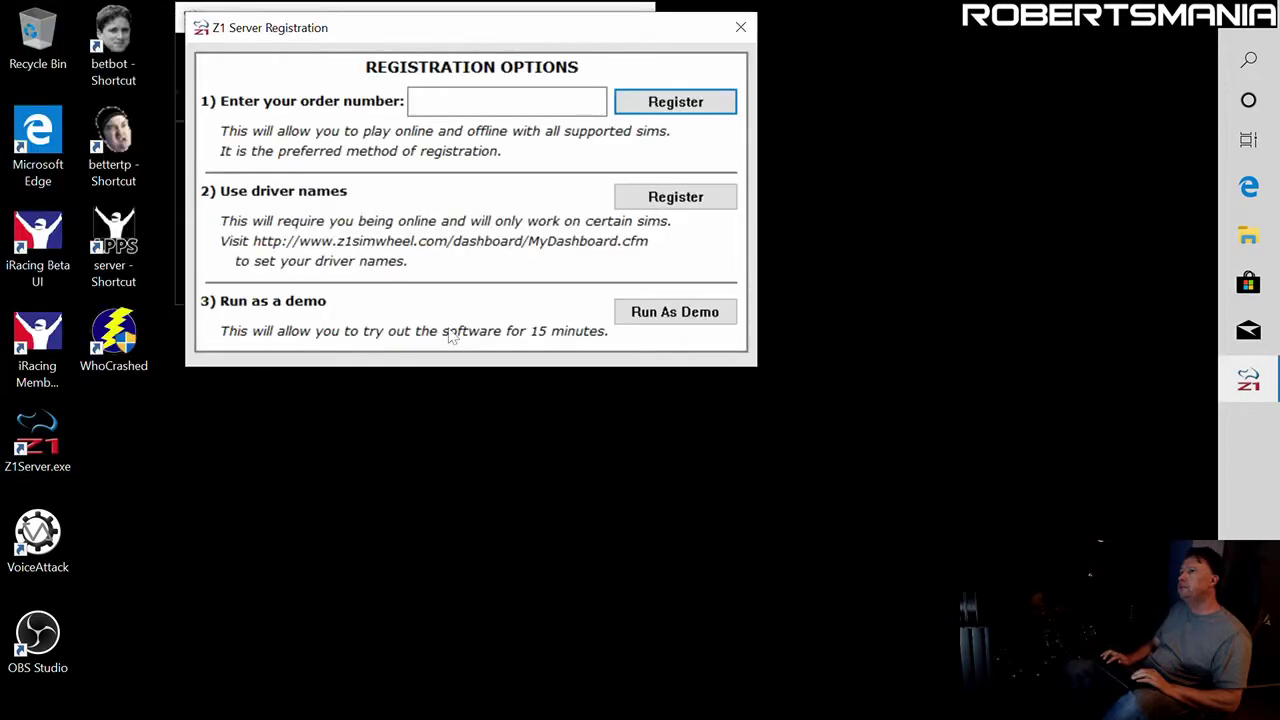
pyautogui.click(621, 313)
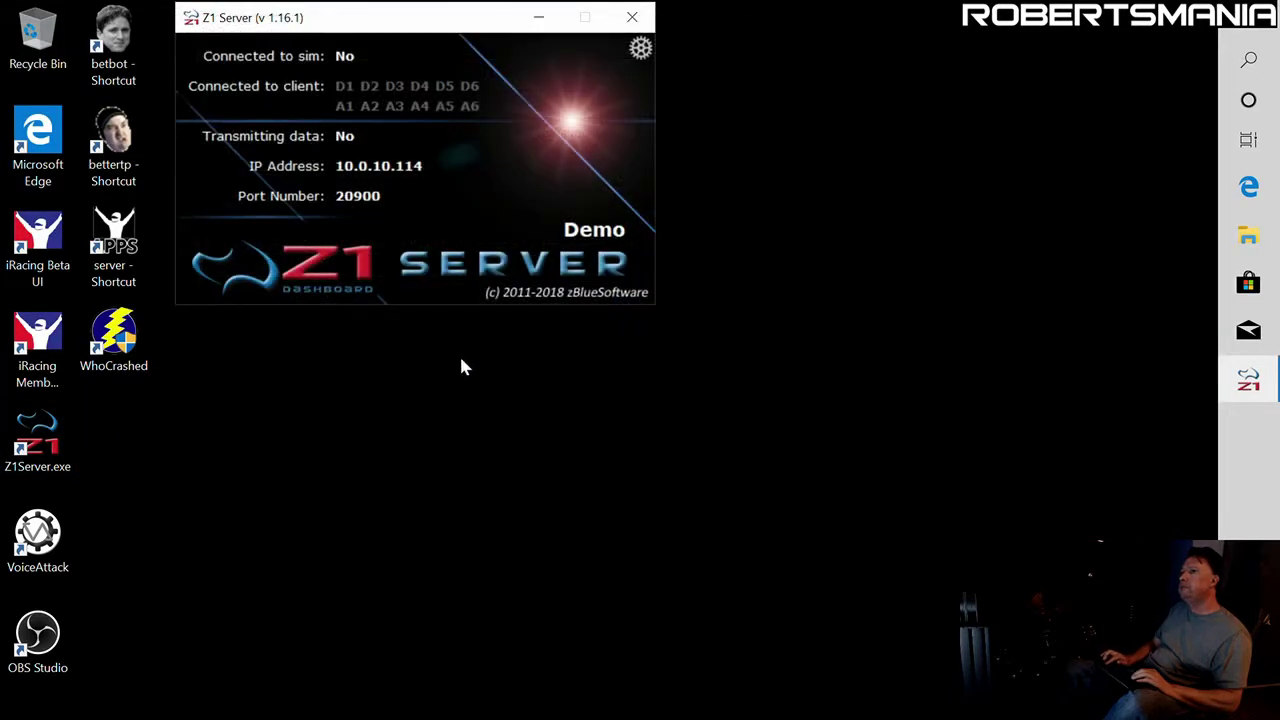
pyautogui.doubleClick(65, 540)
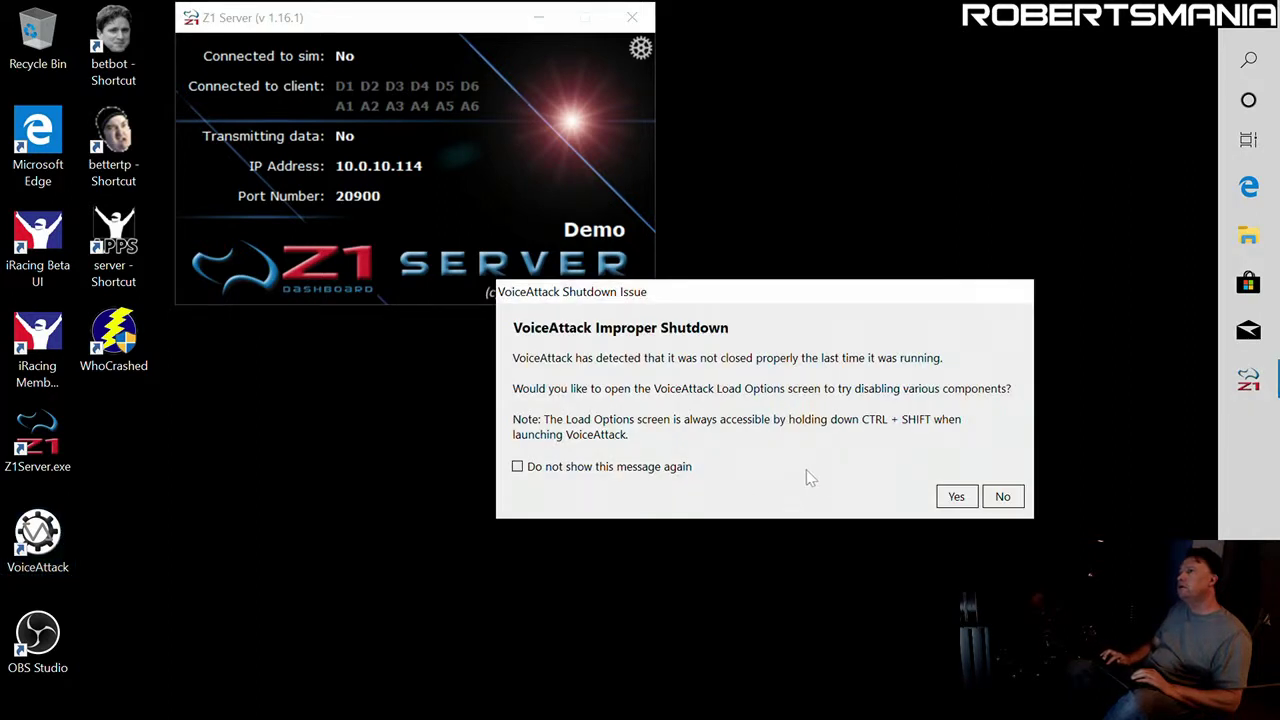
pyautogui.click(651, 475)
pyautogui.click(1001, 497)
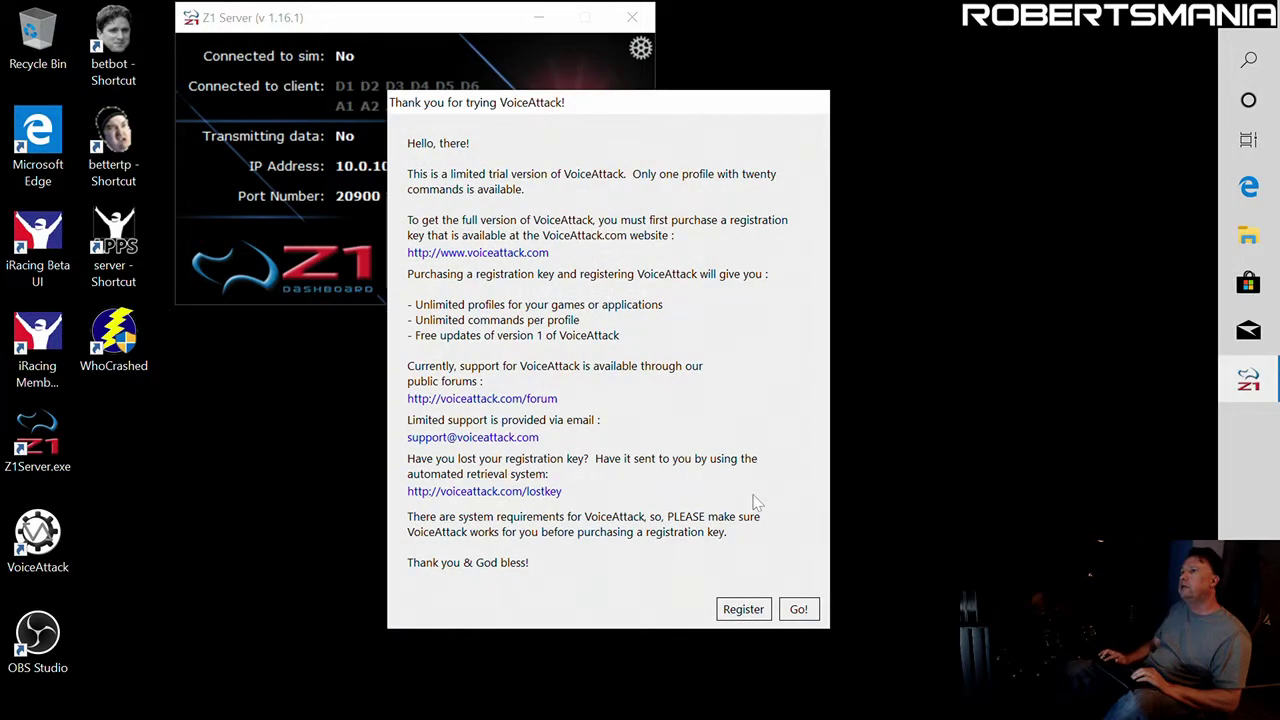
pyautogui.click(800, 612)
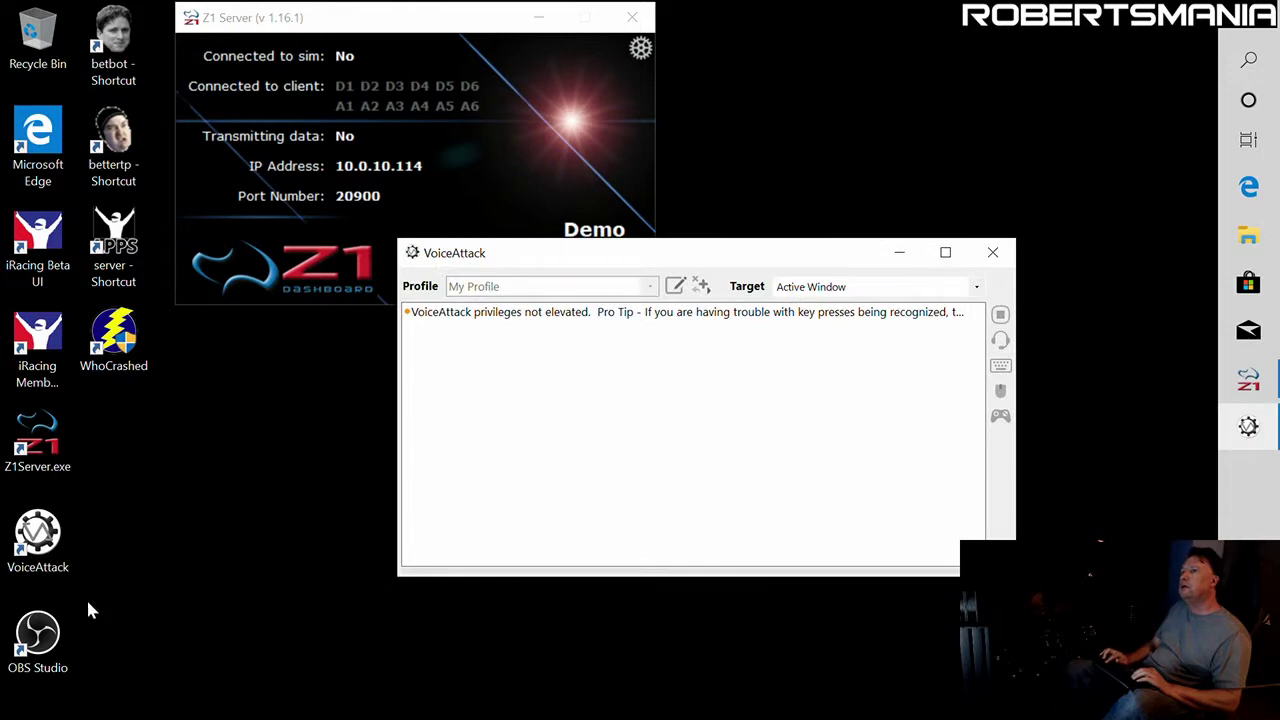
# - Start OBS Studio and betbot, and move the betbot console window clear of the desktop shortcuts
pyautogui.click(44, 646)
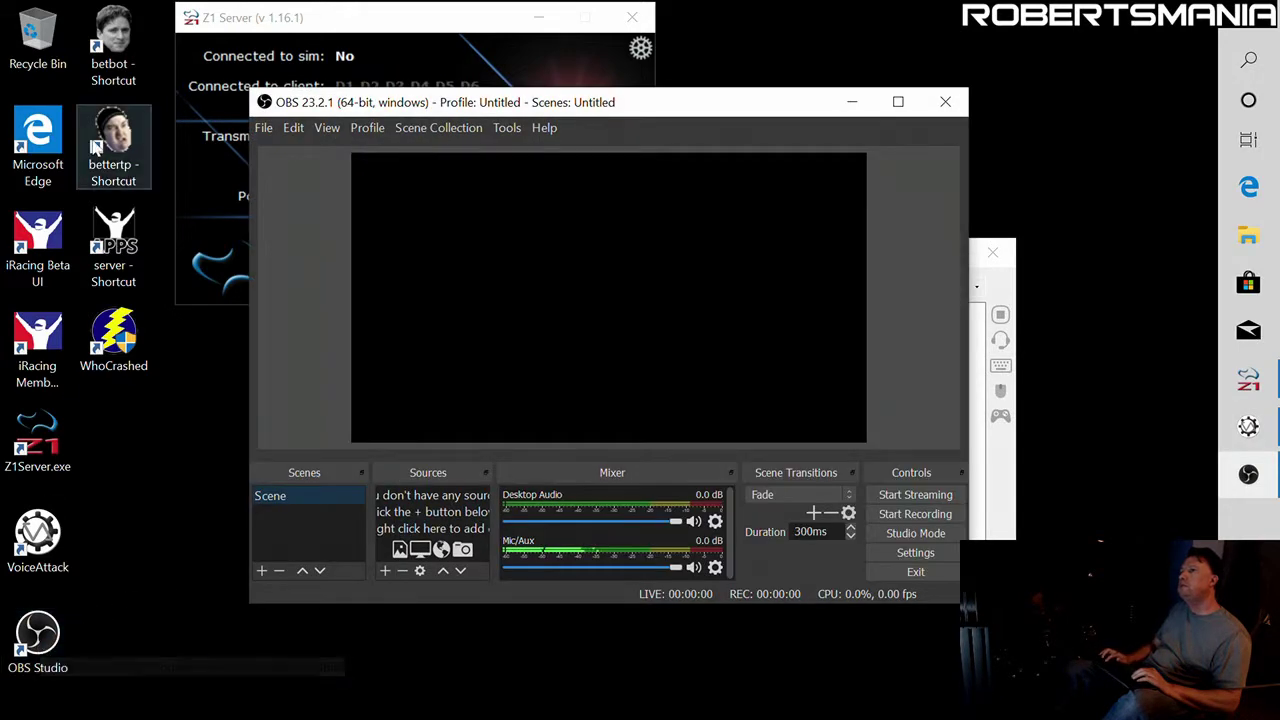
pyautogui.doubleClick(94, 56)
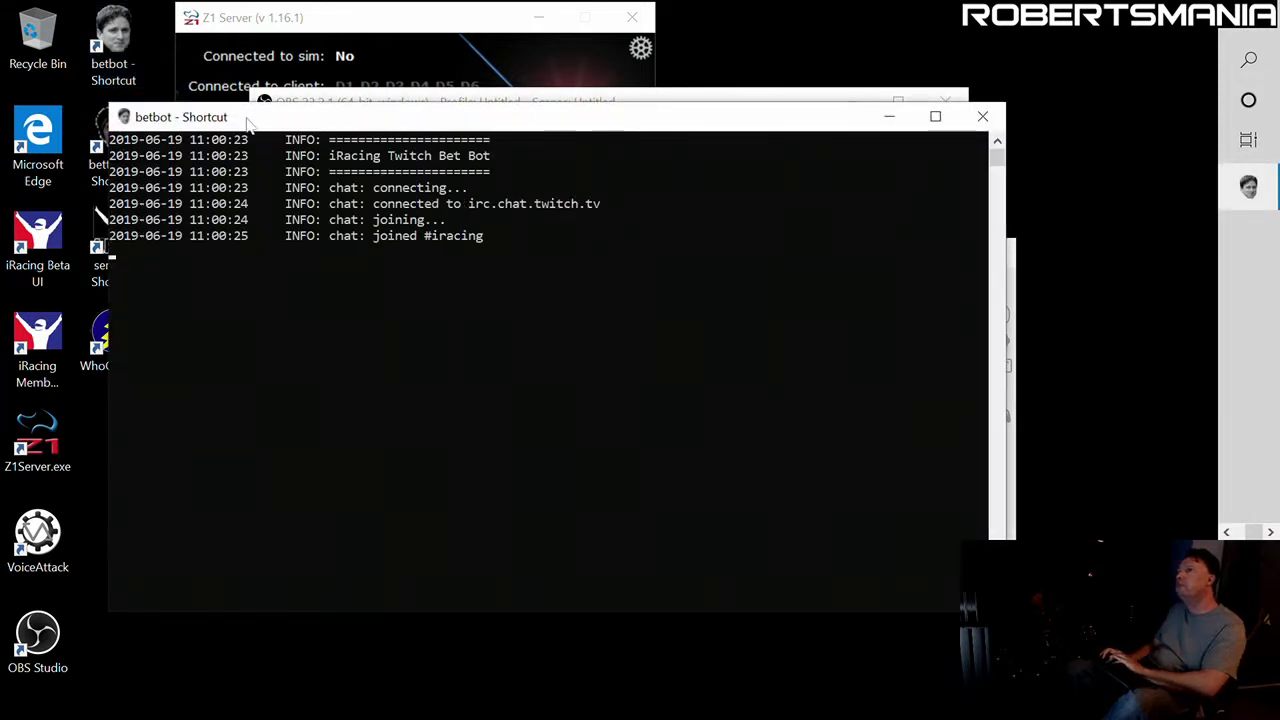
pyautogui.moveTo(250, 120); pyautogui.dragTo(387, 125)
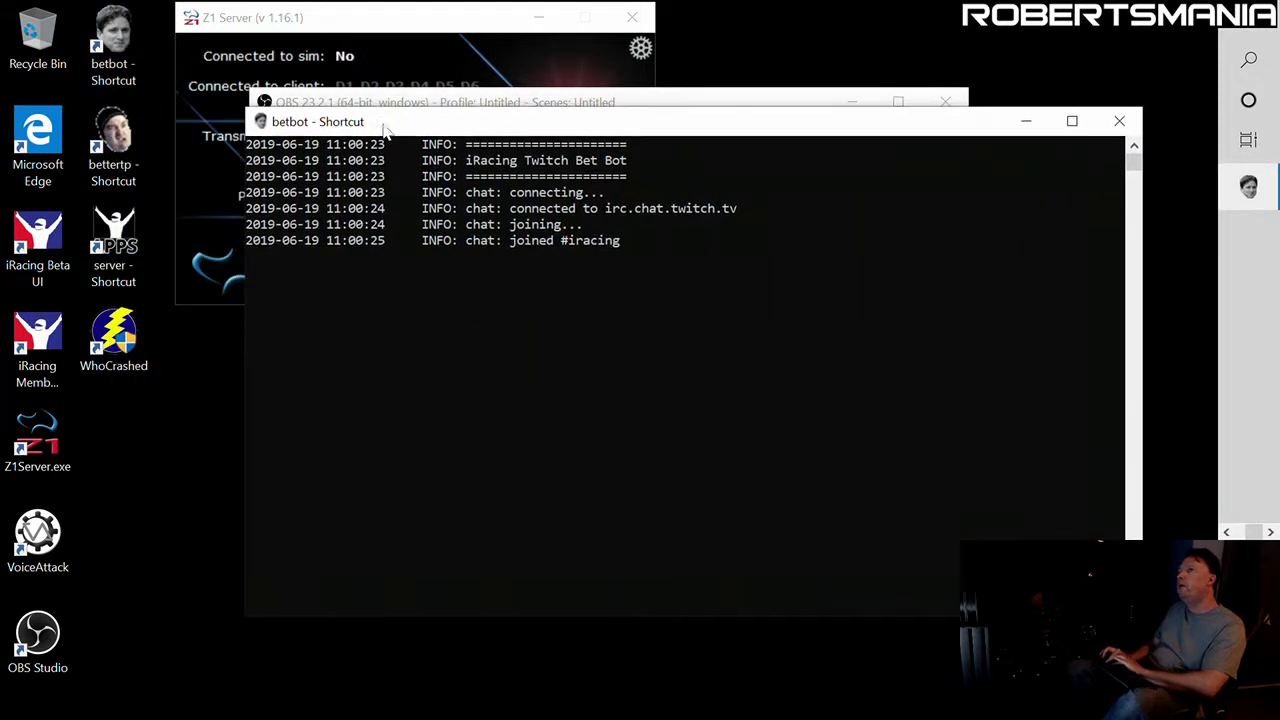
# - Try to start bettertp from its desktop shortcut and close its console window
pyautogui.doubleClick(107, 148)
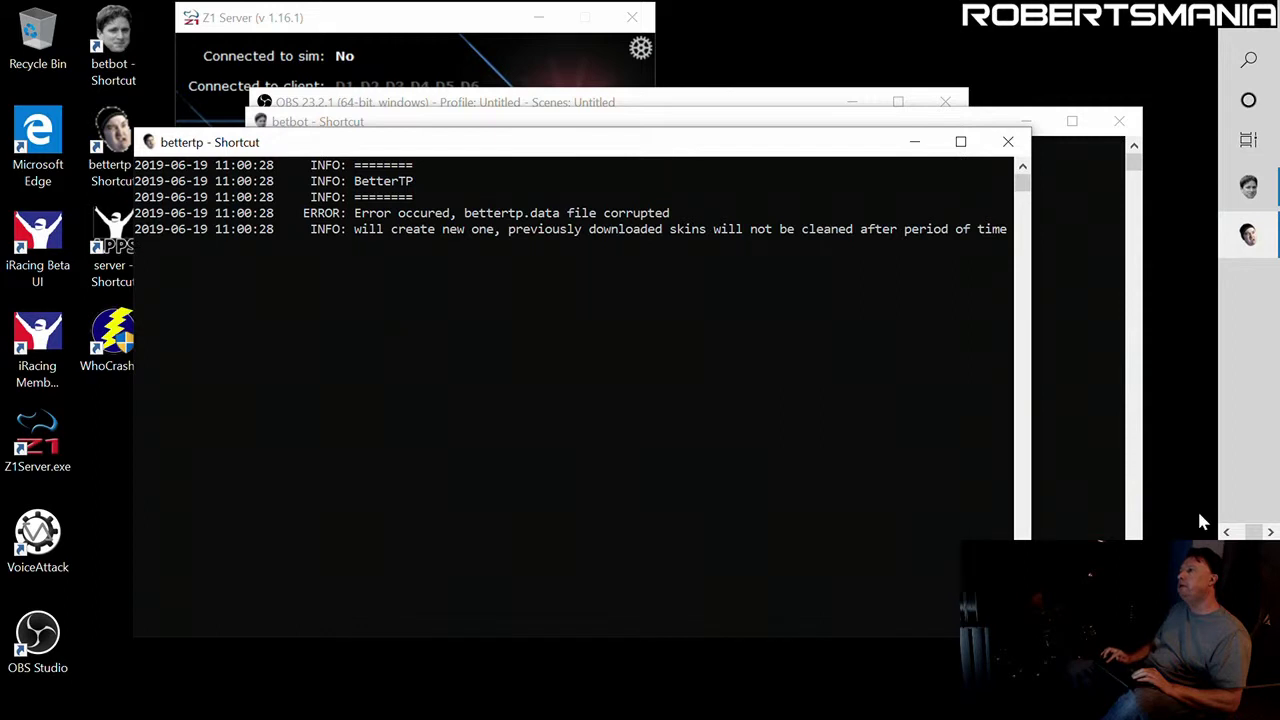
pyautogui.click(1227, 532)
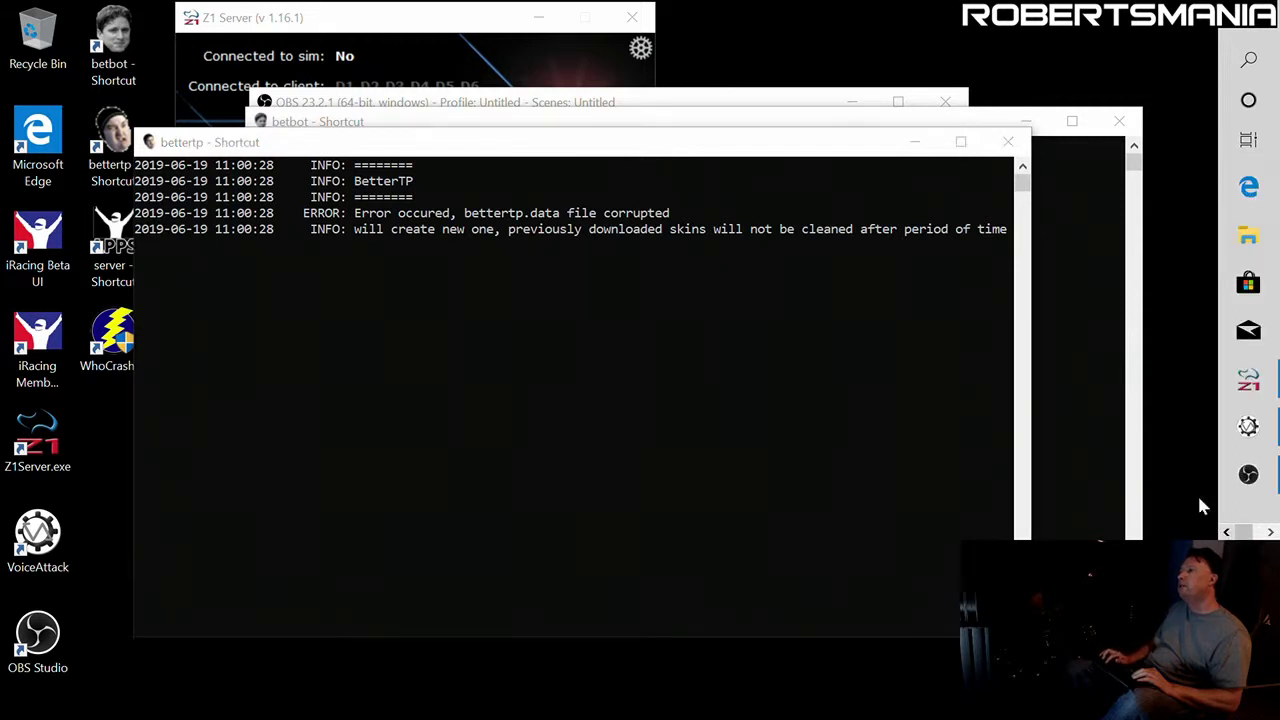
pyautogui.click(1008, 141)
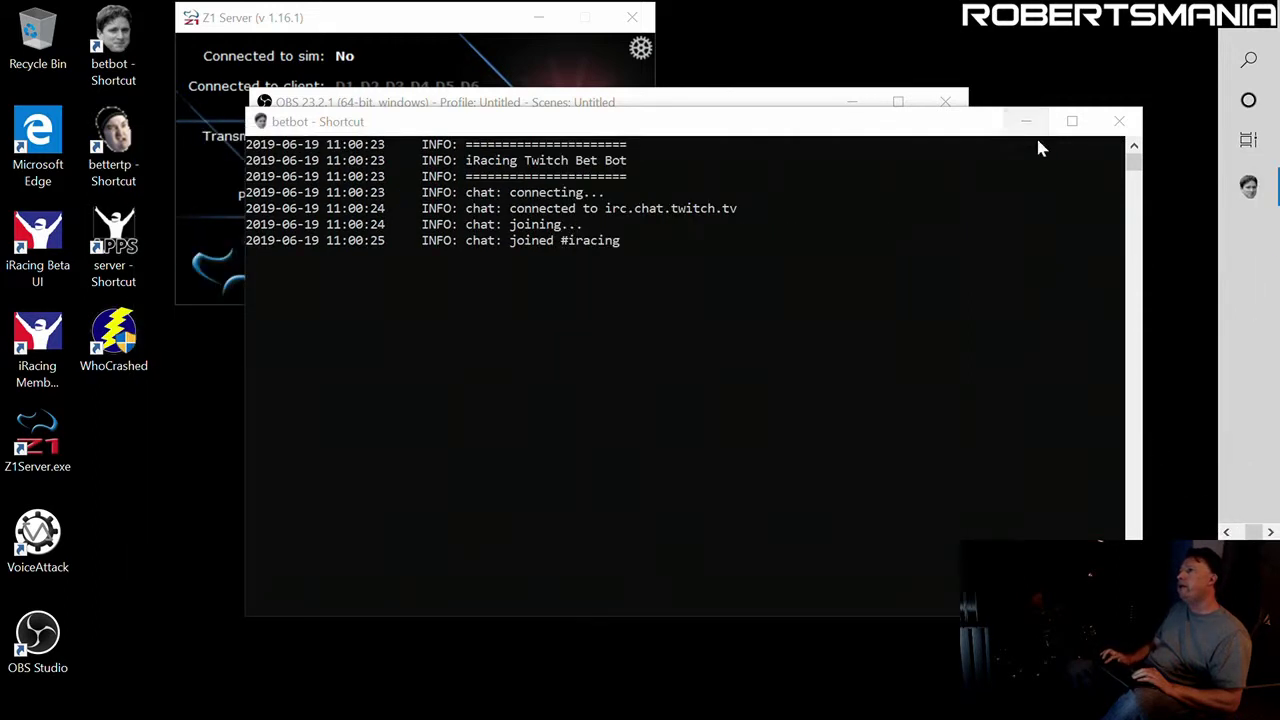
# - Delete the bettertp.data file from the iRacingBrowserApps folder in Downloads
pyautogui.click(1227, 532)
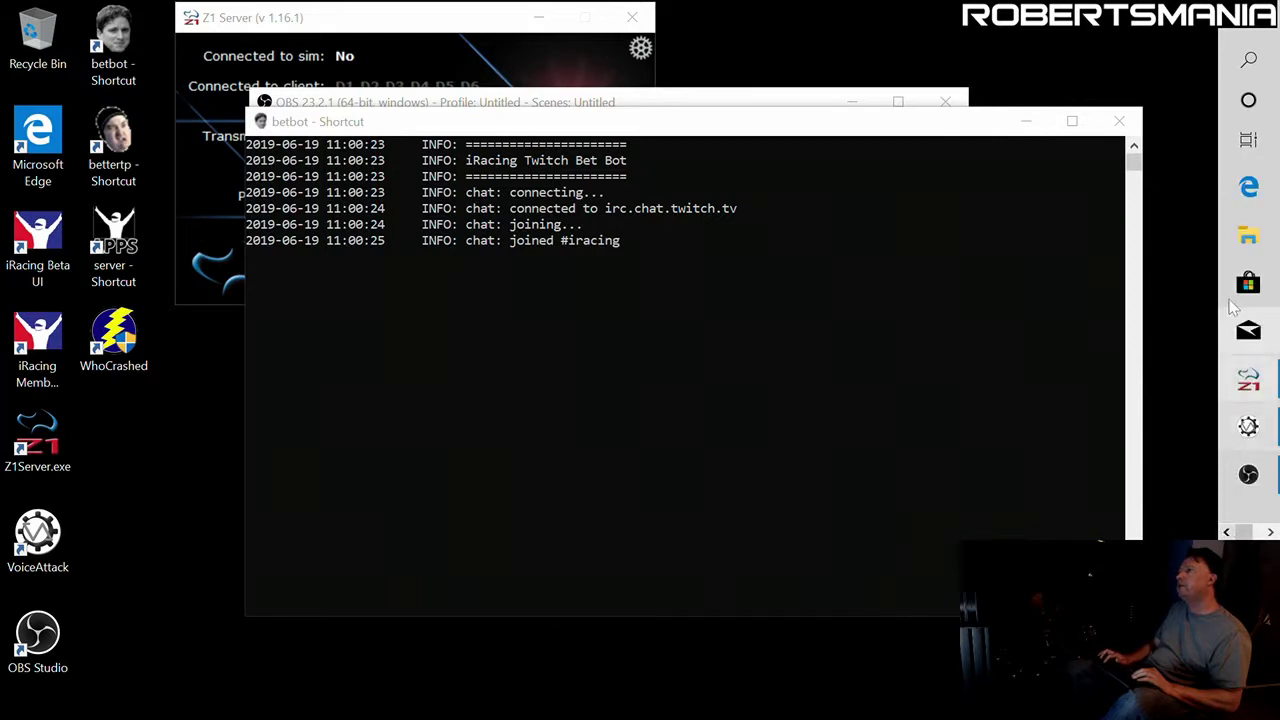
pyautogui.click(1245, 233)
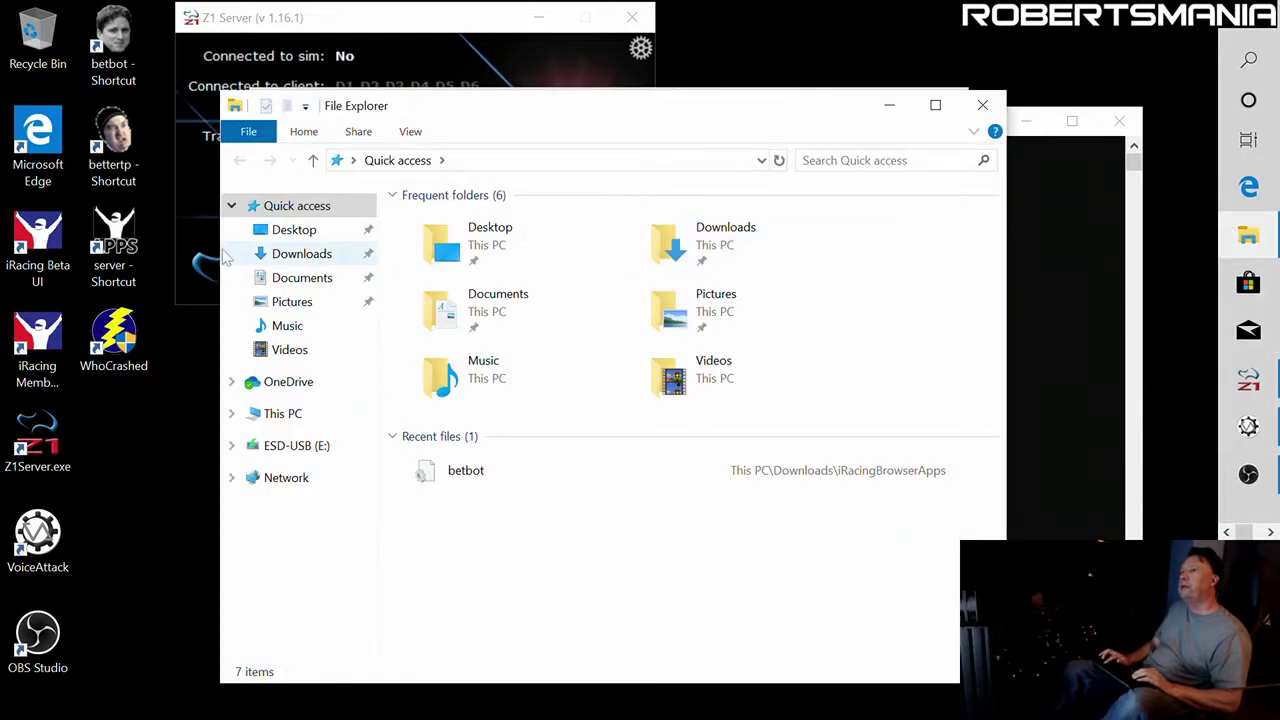
pyautogui.click(278, 252)
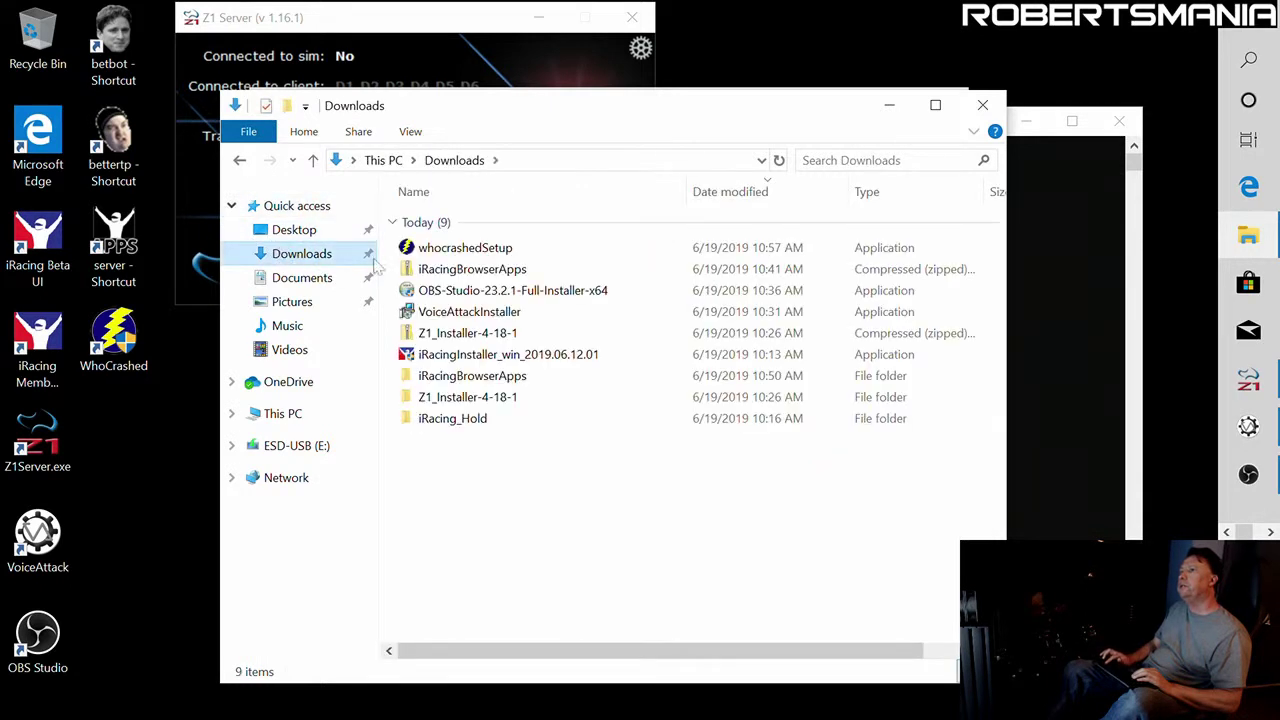
pyautogui.doubleClick(470, 378)
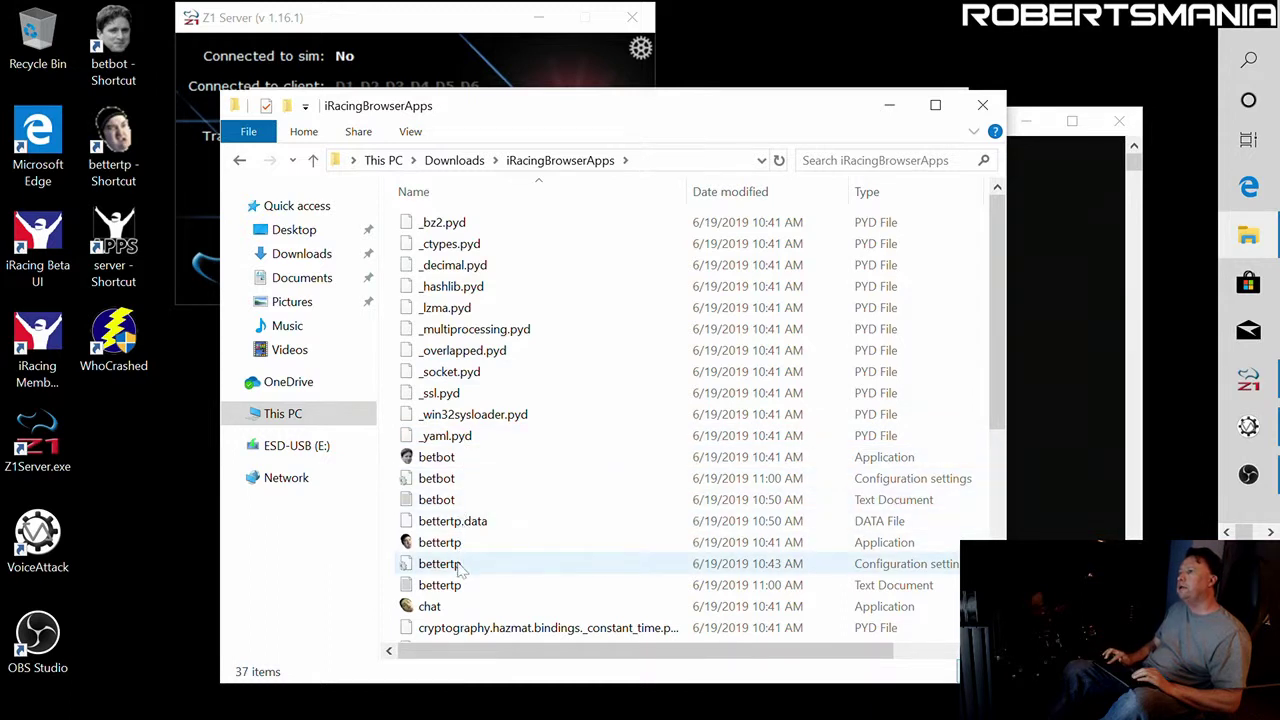
pyautogui.click(453, 528)
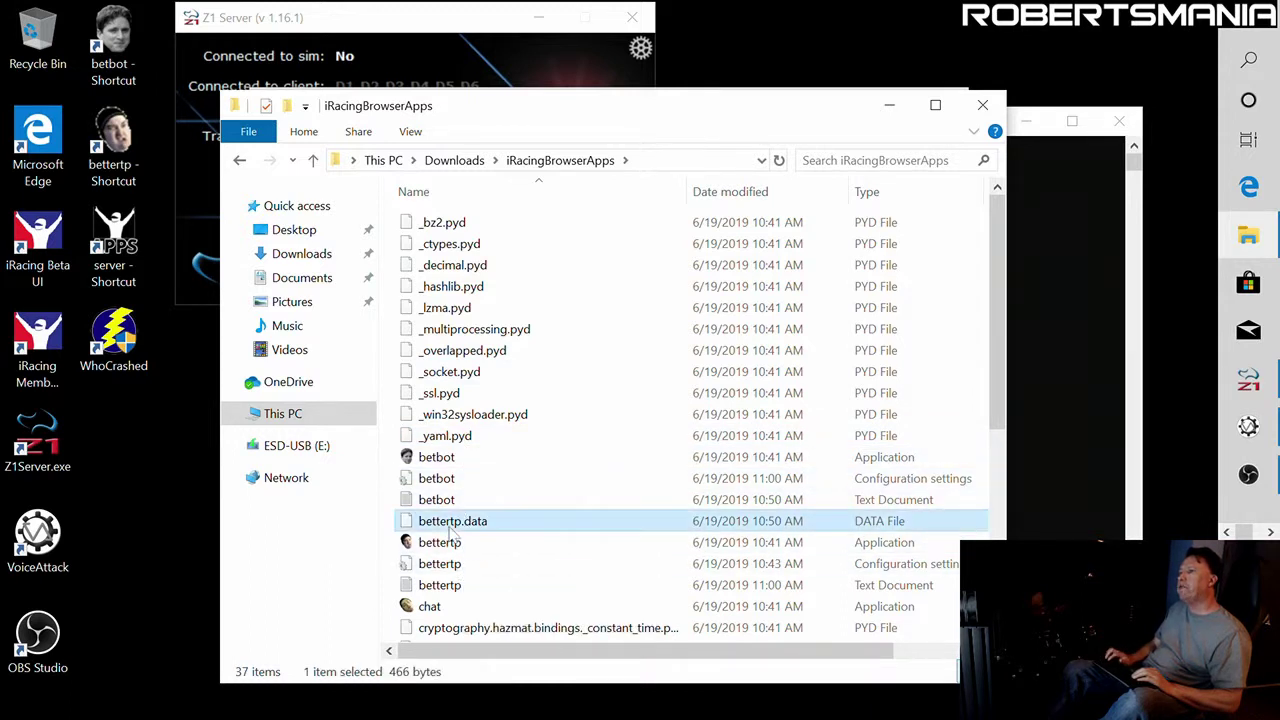
pyautogui.rightClick(449, 528)
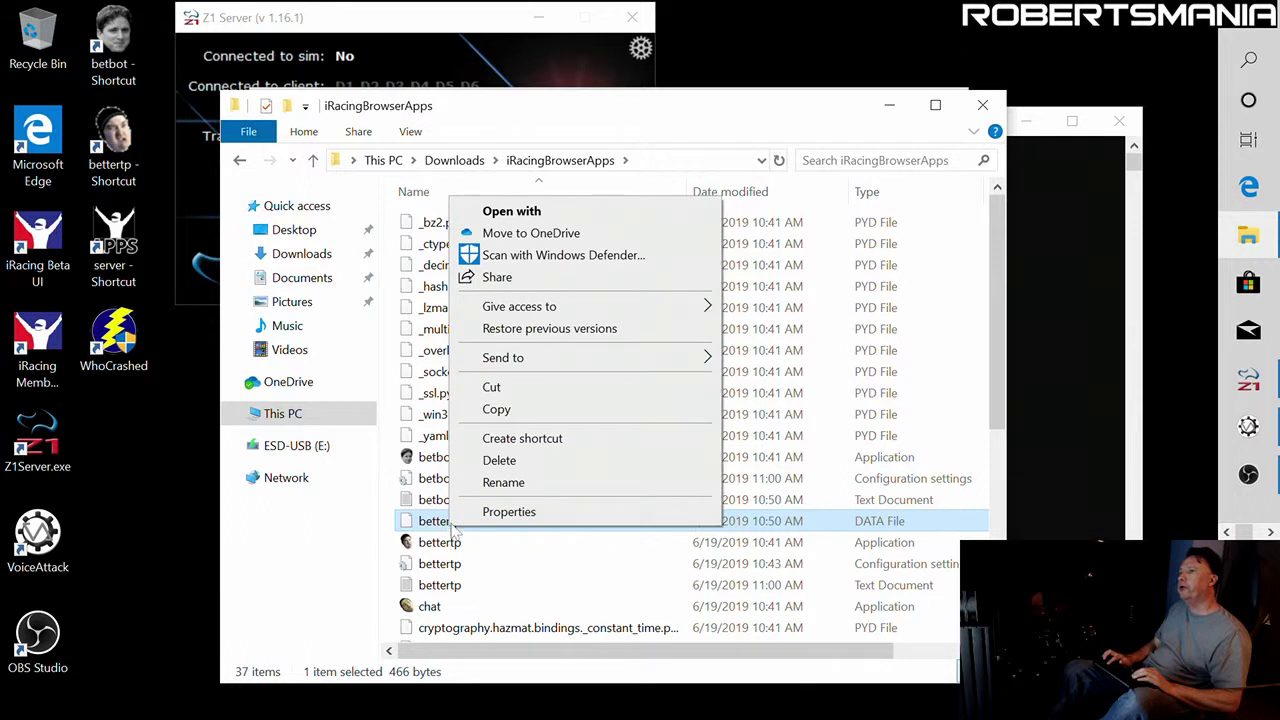
pyautogui.click(497, 462)
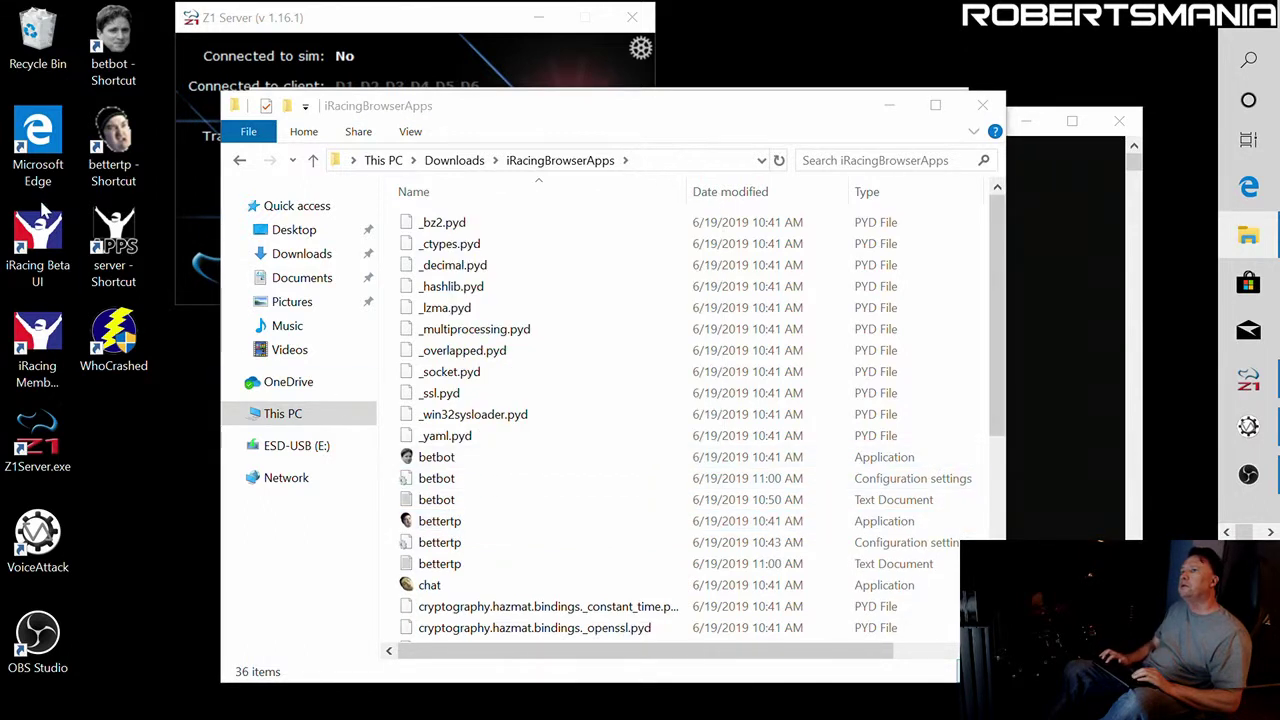
# - Start bettertp, move its console window off the desktop shortcuts, and start the iRacing Browser Apps server
pyautogui.doubleClick(110, 150)
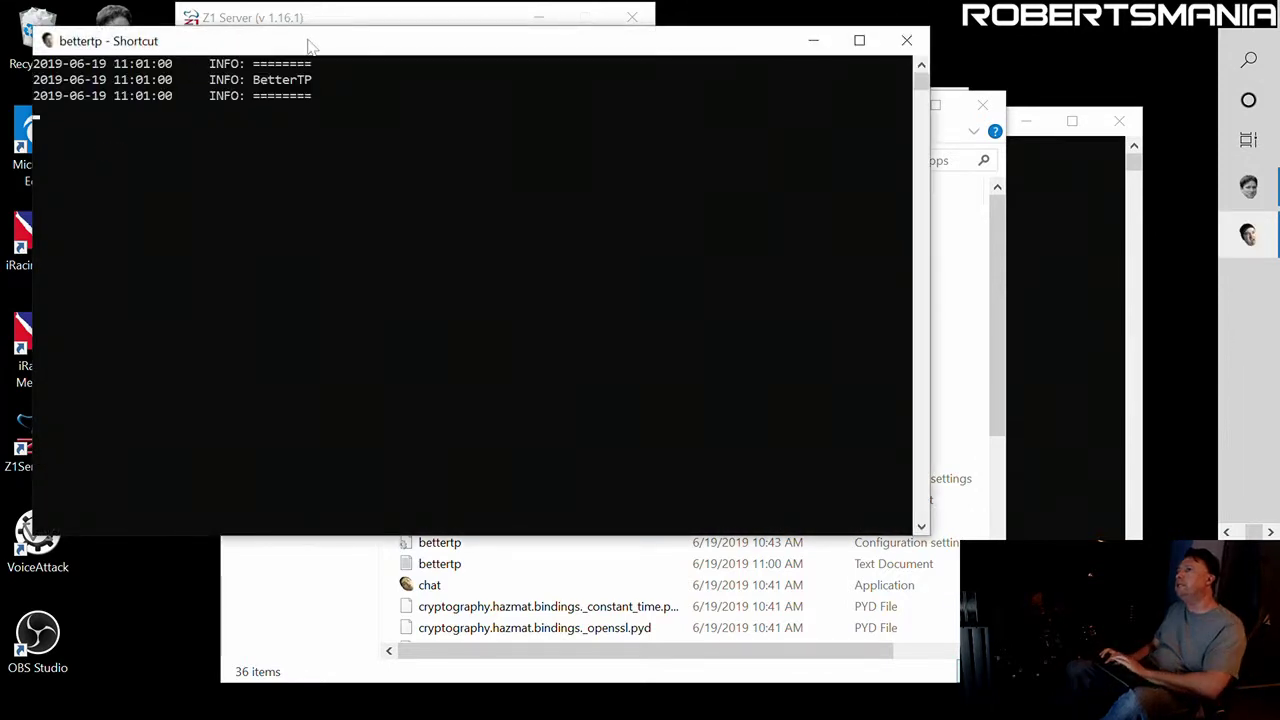
pyautogui.moveTo(310, 45); pyautogui.dragTo(503, 37)
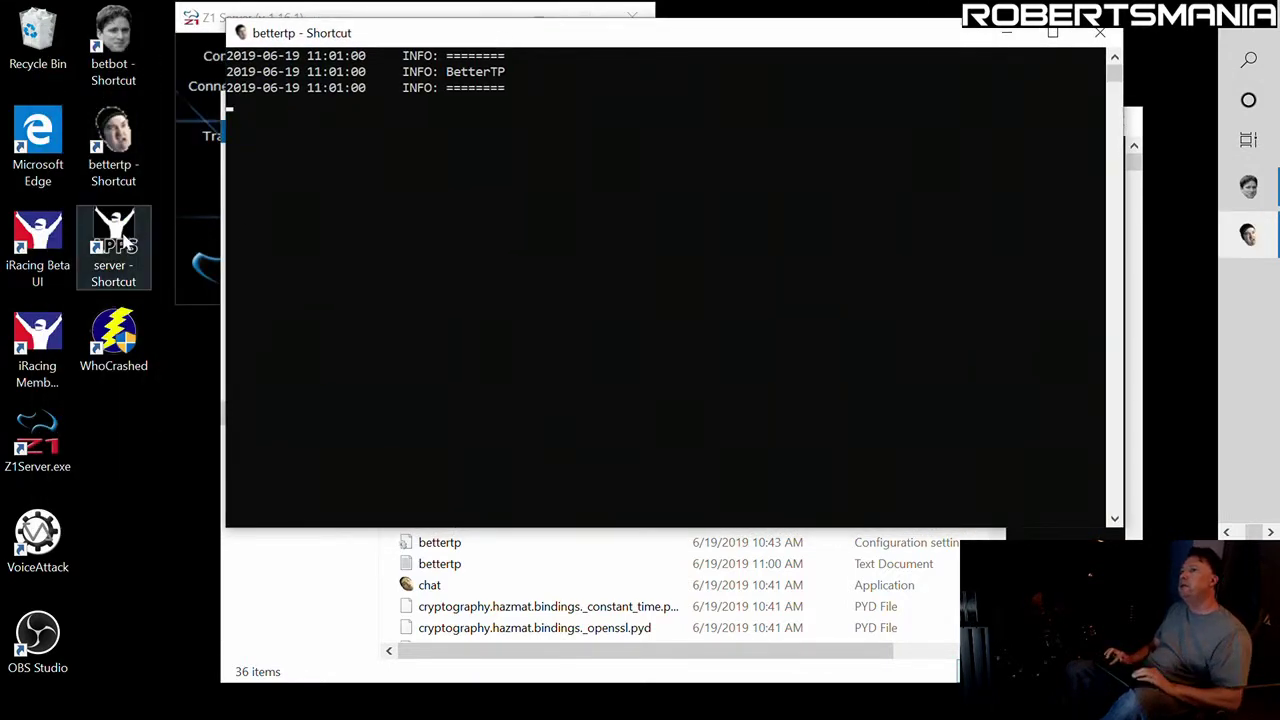
pyautogui.doubleClick(119, 232)
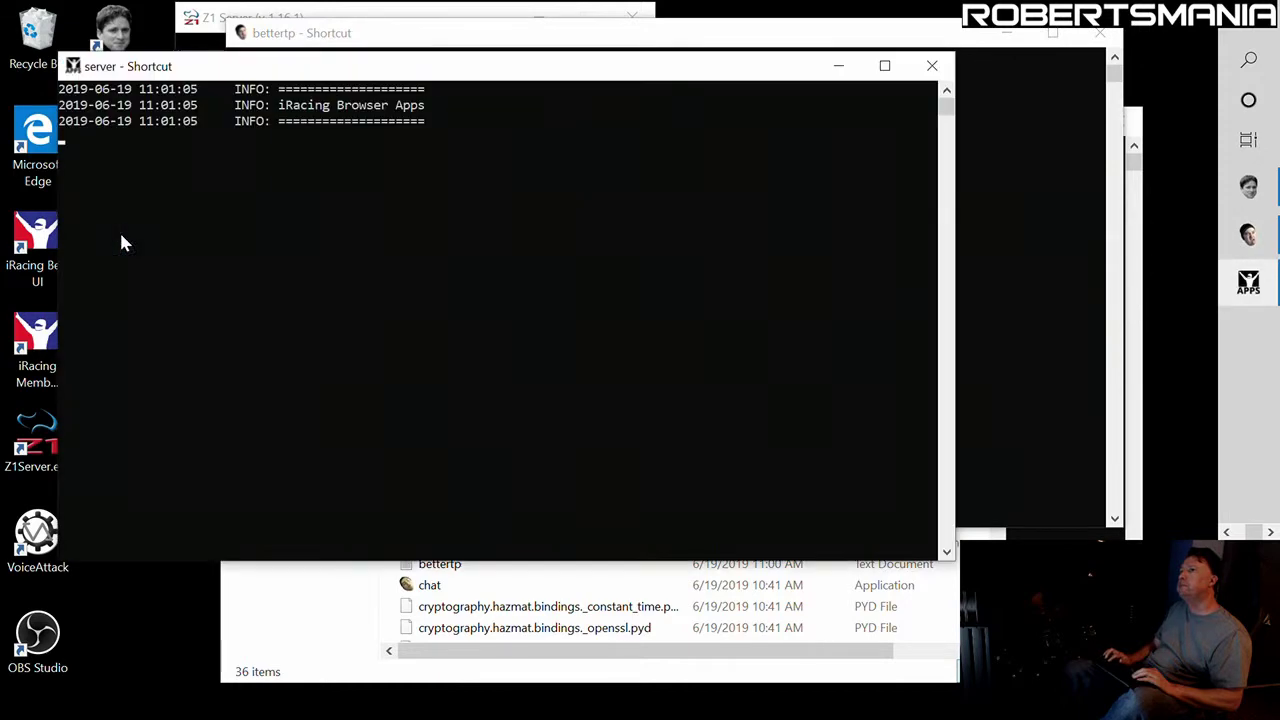
# - Open the iRacing member site and launch a test session with the Dallara F3 at Circuit Gilles Villeneuve
pyautogui.doubleClick(40, 355)
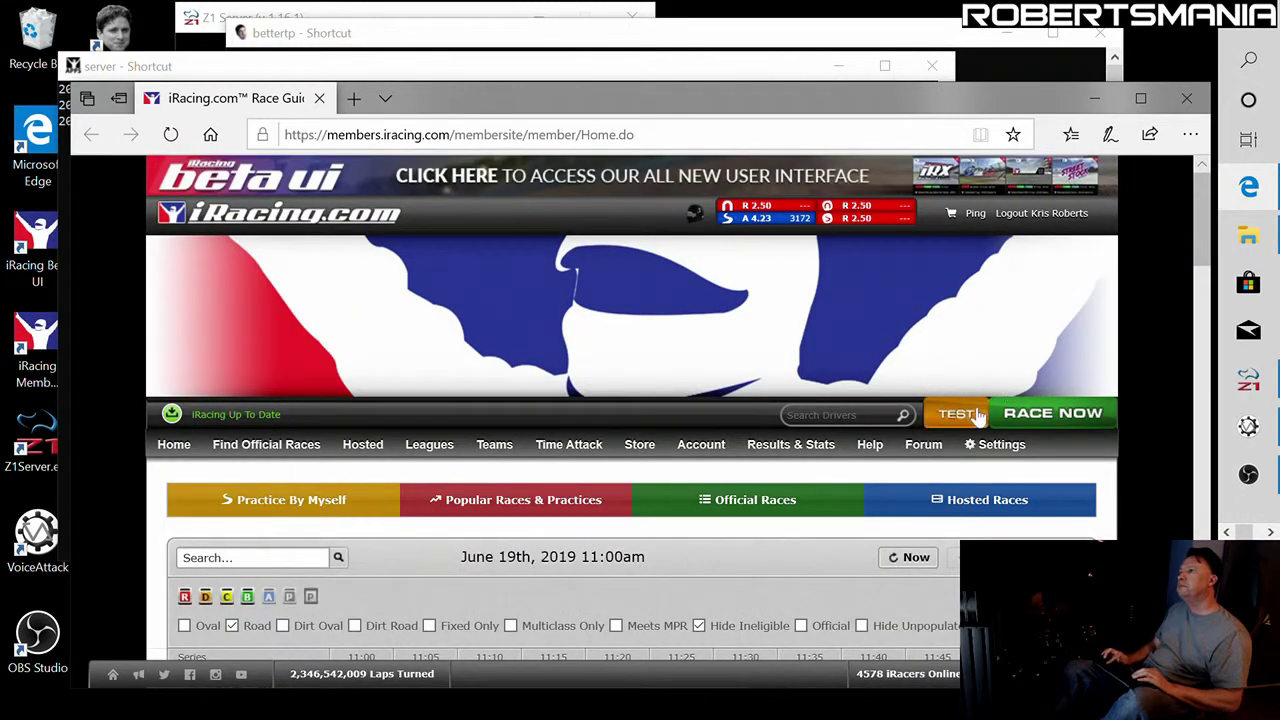
pyautogui.click(956, 413)
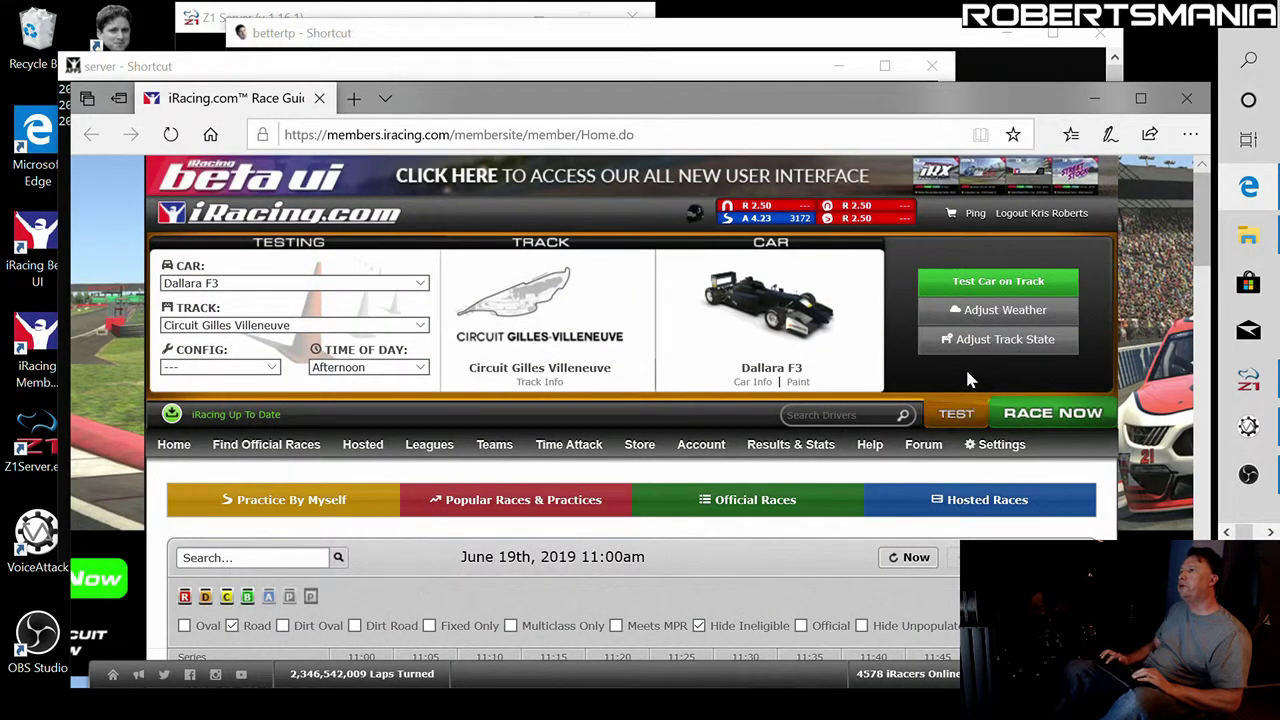
pyautogui.click(977, 288)
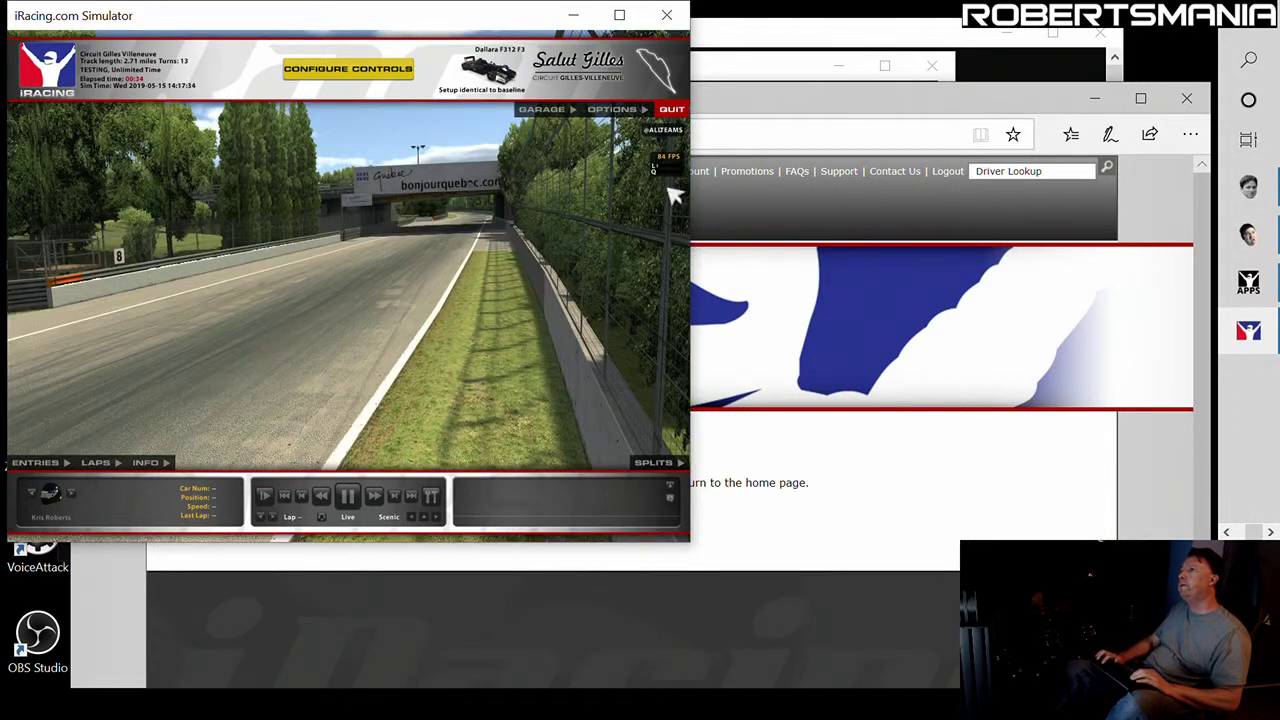
# - Quit the iRacing simulator's test session and confirm quitting
pyautogui.click(668, 111)
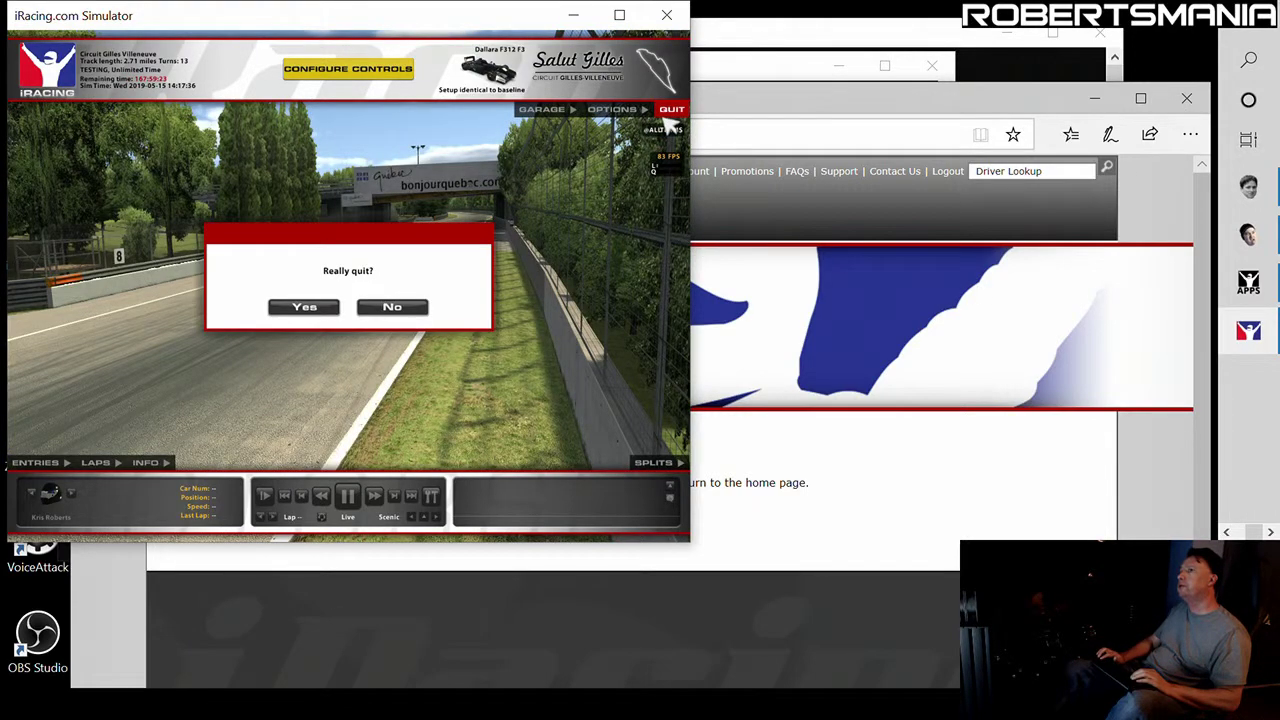
pyautogui.click(305, 307)
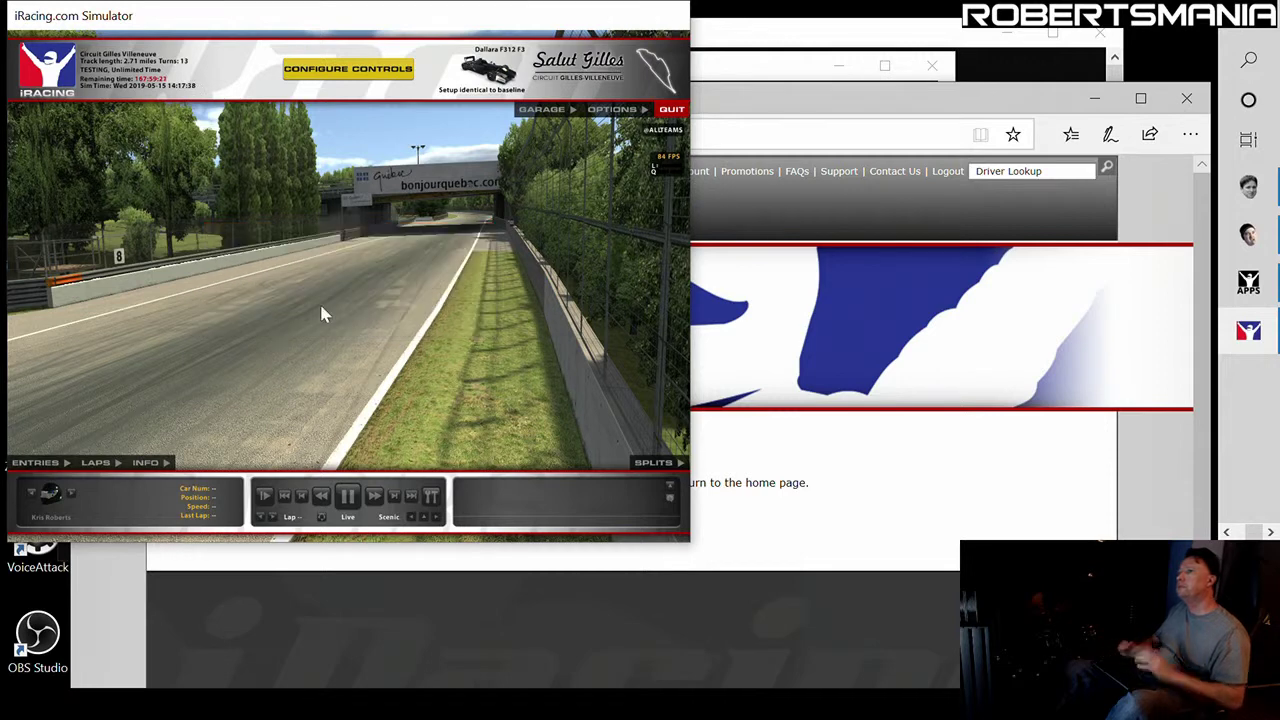